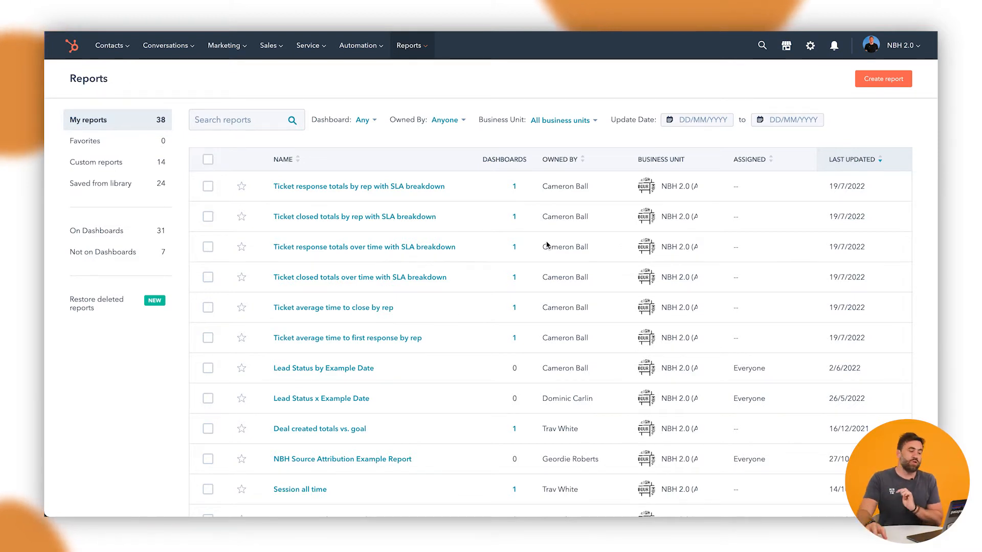
- Open the list of email templates
{"action": "mouse_move", "coordinate": [271, 49]}
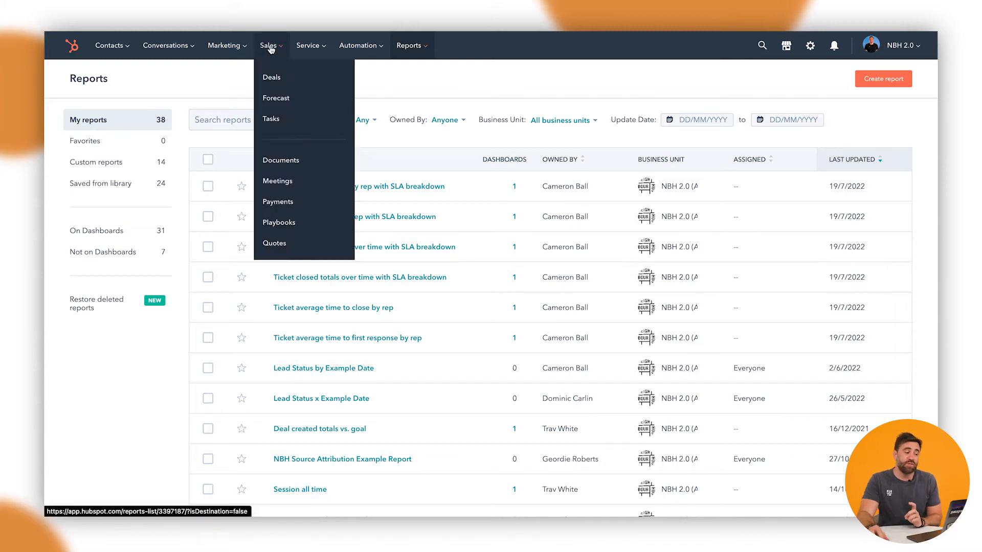
{"action": "mouse_move", "coordinate": [171, 49]}
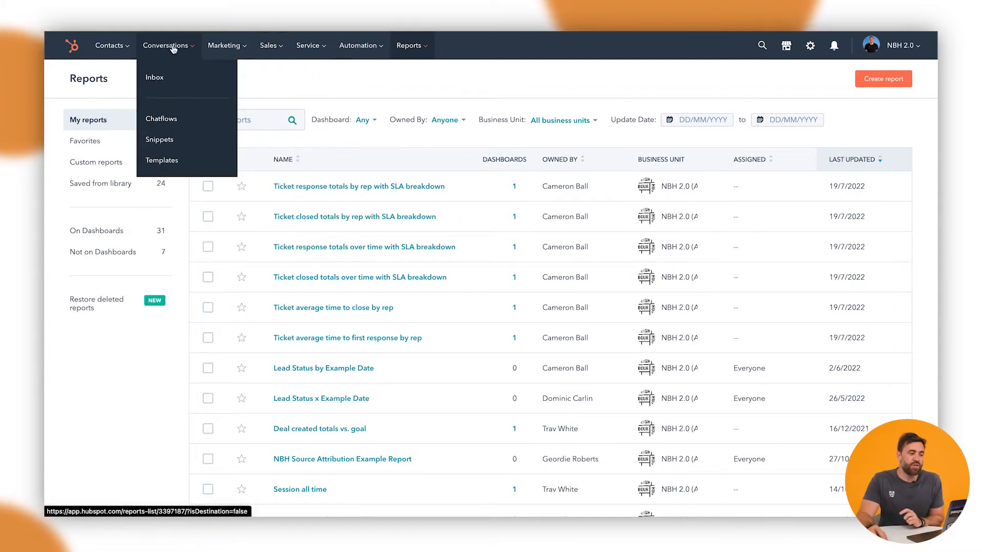
{"action": "left_click", "coordinate": [167, 162]}
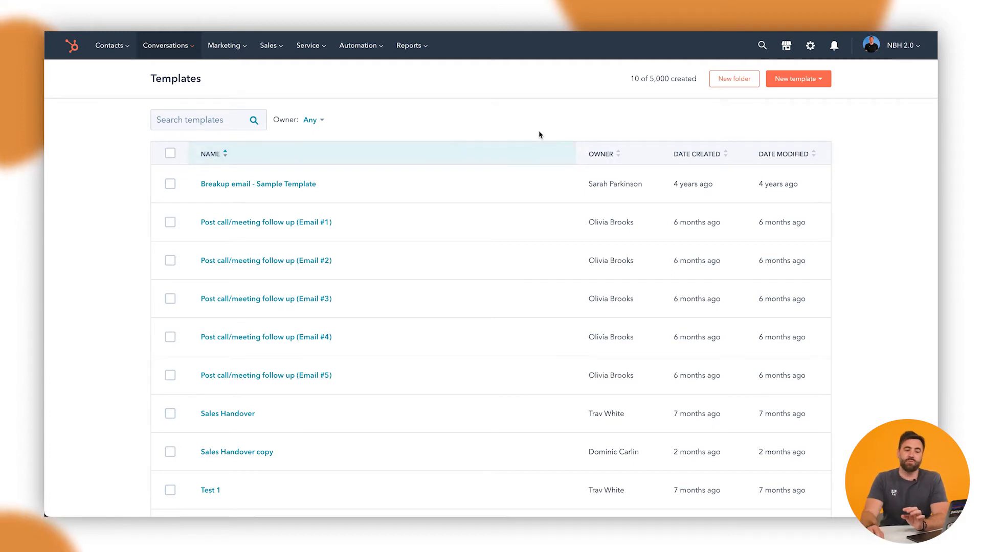
- Add the "Continue the Conversation and Open Up the Dialogue" email from the template library and open it for editing
{"action": "left_click", "coordinate": [799, 82]}
{"action": "left_click", "coordinate": [740, 125]}
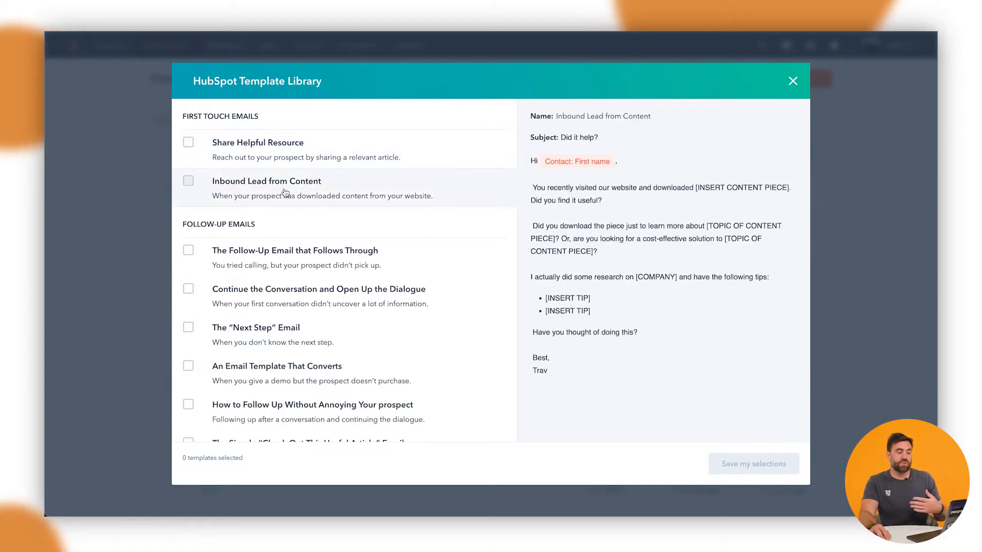
{"action": "scroll", "coordinate": [294, 271], "scroll_direction": "down", "scroll_amount": 1}
{"action": "scroll", "coordinate": [294, 271], "scroll_direction": "down", "scroll_amount": 4}
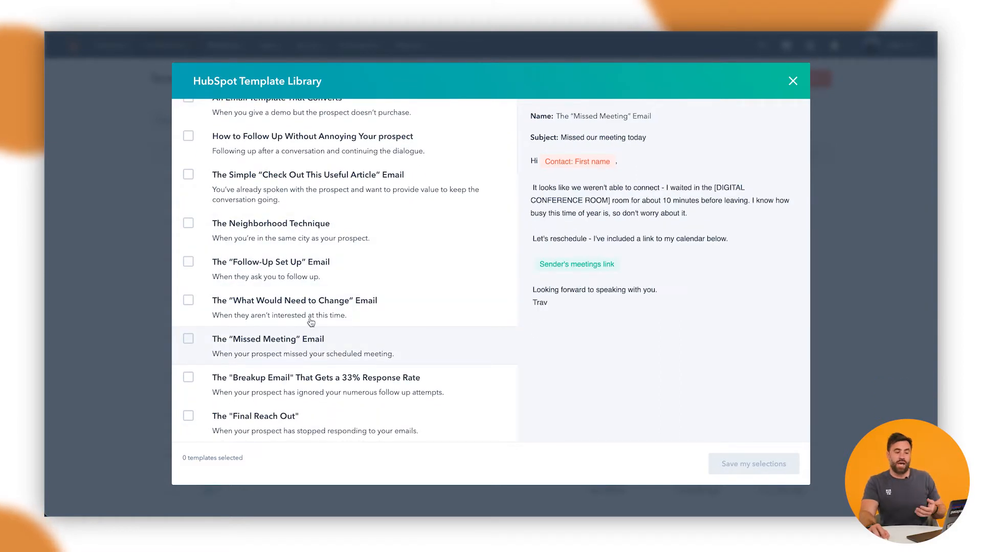
{"action": "scroll", "coordinate": [310, 307], "scroll_direction": "up", "scroll_amount": 5}
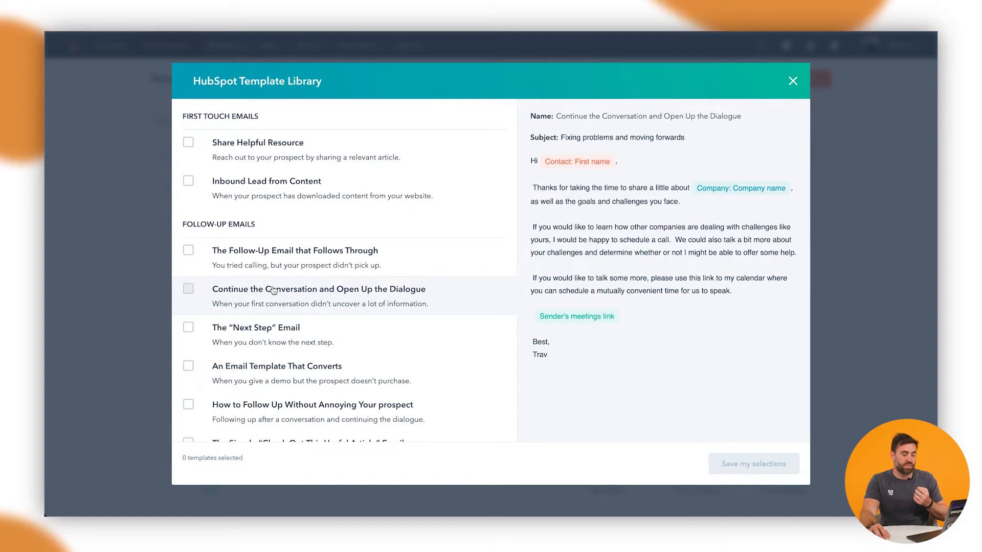
{"action": "left_click", "coordinate": [188, 288]}
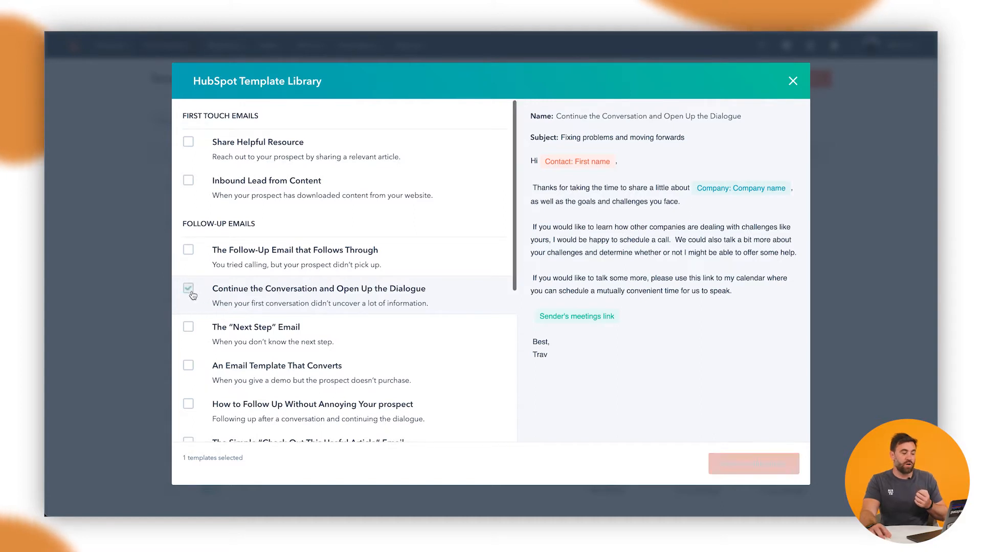
{"action": "left_click", "coordinate": [757, 464]}
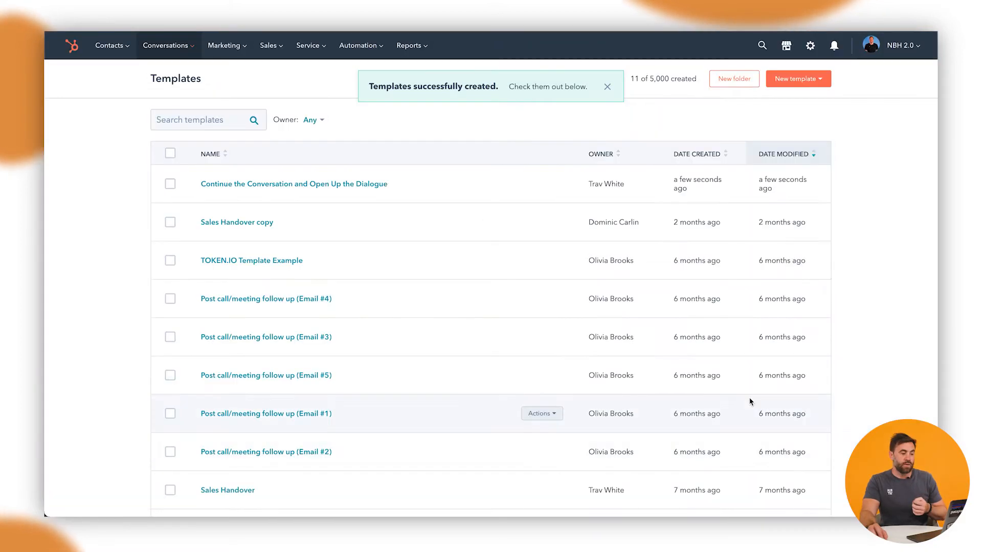
{"action": "left_click", "coordinate": [352, 186]}
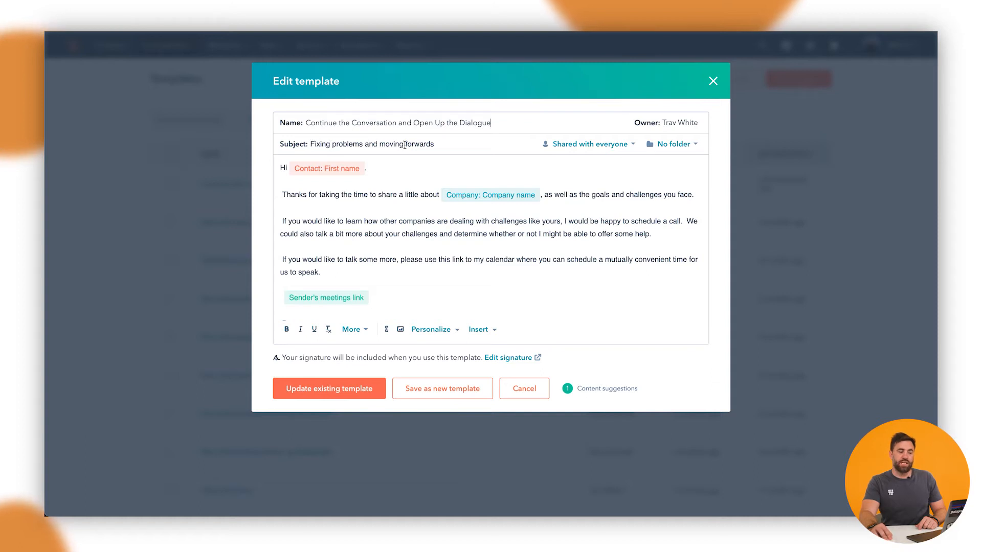
- Try a contact first name token followed by a comma at the start of the subject line, and remove it again
{"action": "left_click_drag", "start_coordinate": [411, 145], "coordinate": [339, 146]}
{"action": "left_click", "coordinate": [339, 145]}
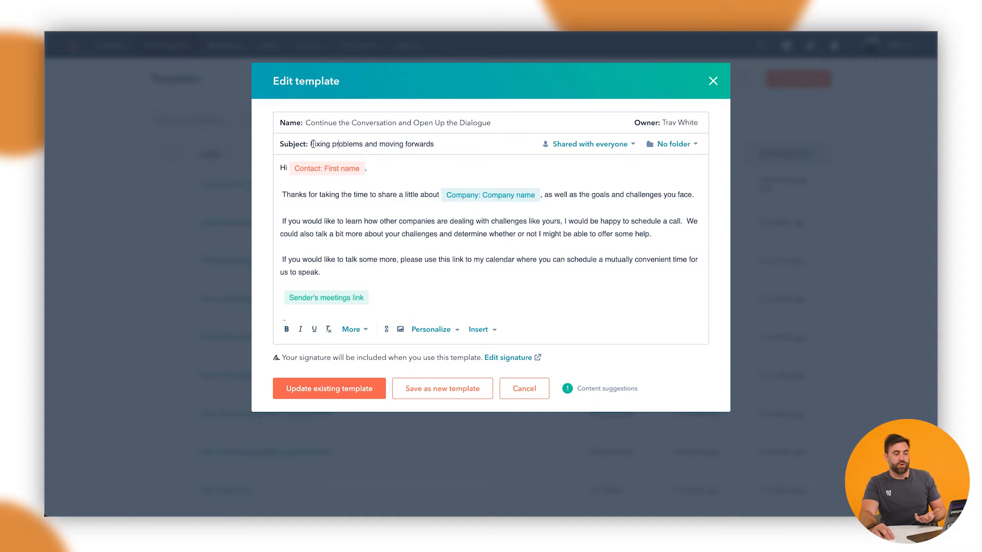
{"action": "left_click", "coordinate": [434, 330]}
{"action": "type", "text": "first na"}
{"action": "left_click", "coordinate": [414, 219]}
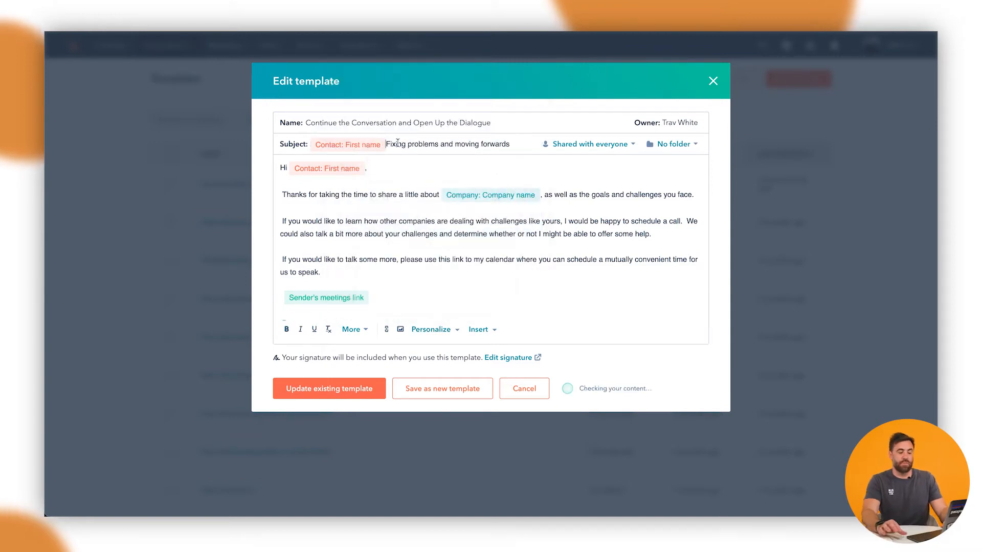
{"action": "type", "text": ","}
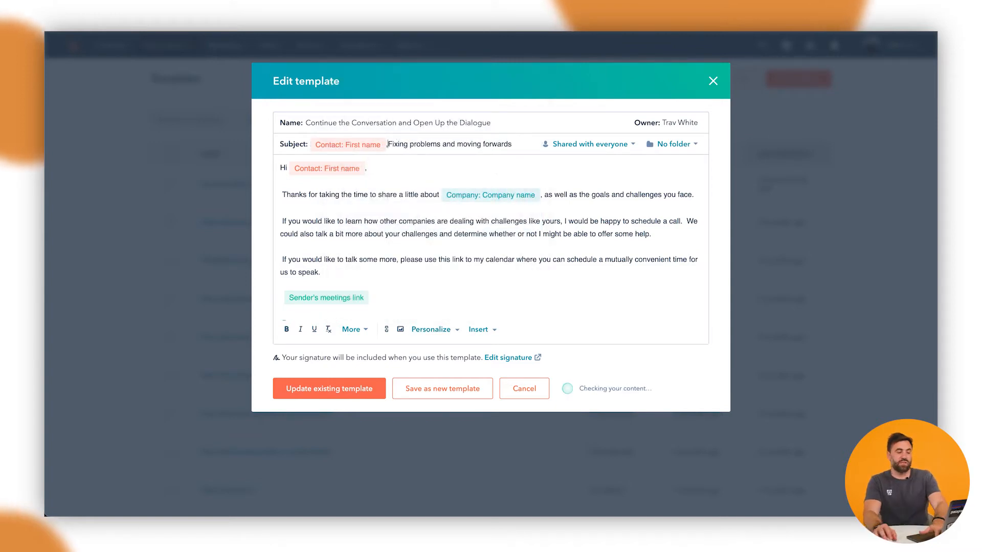
{"action": "key", "text": "BackSpace"}
{"action": "key", "text": "BackSpace"}
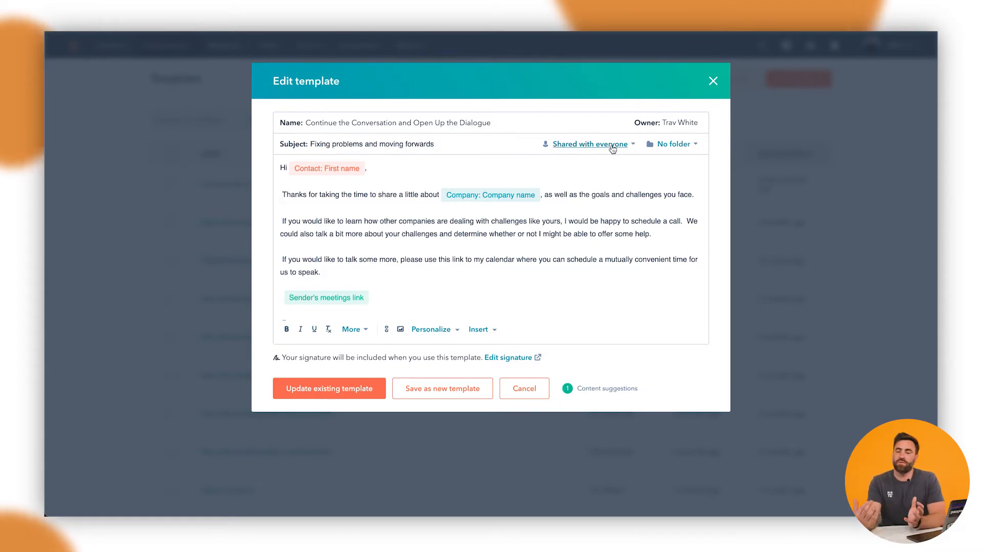
- Examine the template's sharing, folder and contact personalization token options without changing them
{"action": "left_click", "coordinate": [612, 147]}
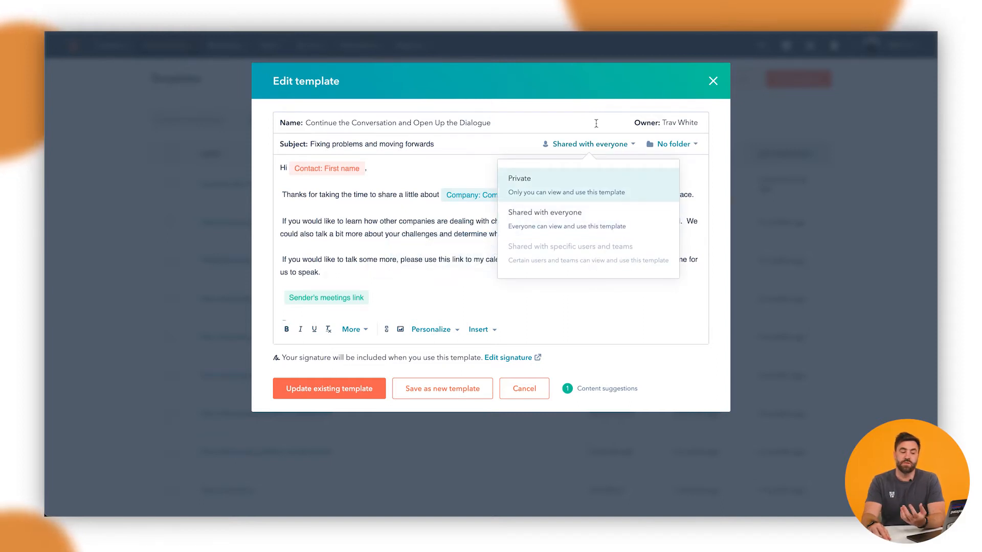
{"action": "left_click", "coordinate": [630, 128]}
{"action": "left_click", "coordinate": [673, 147]}
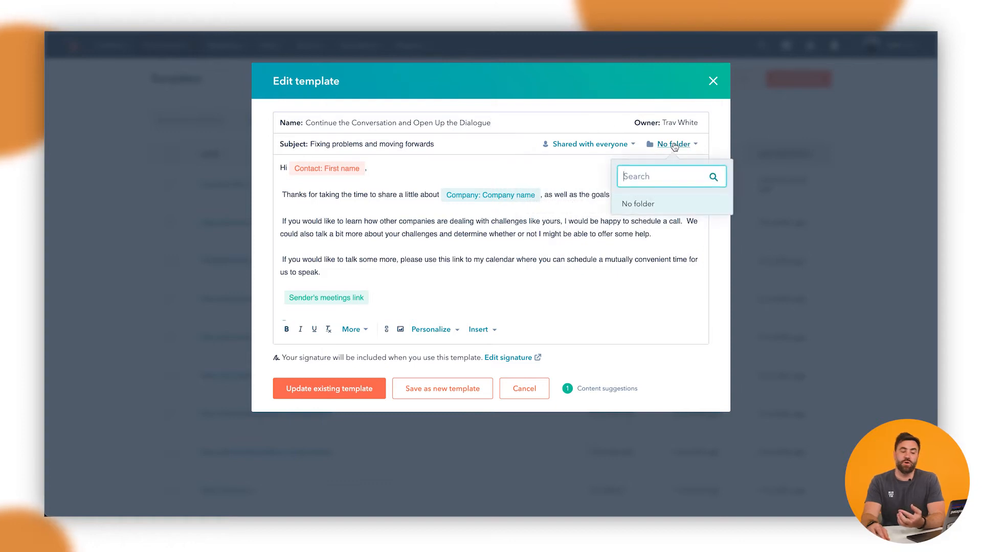
{"action": "left_click", "coordinate": [588, 121]}
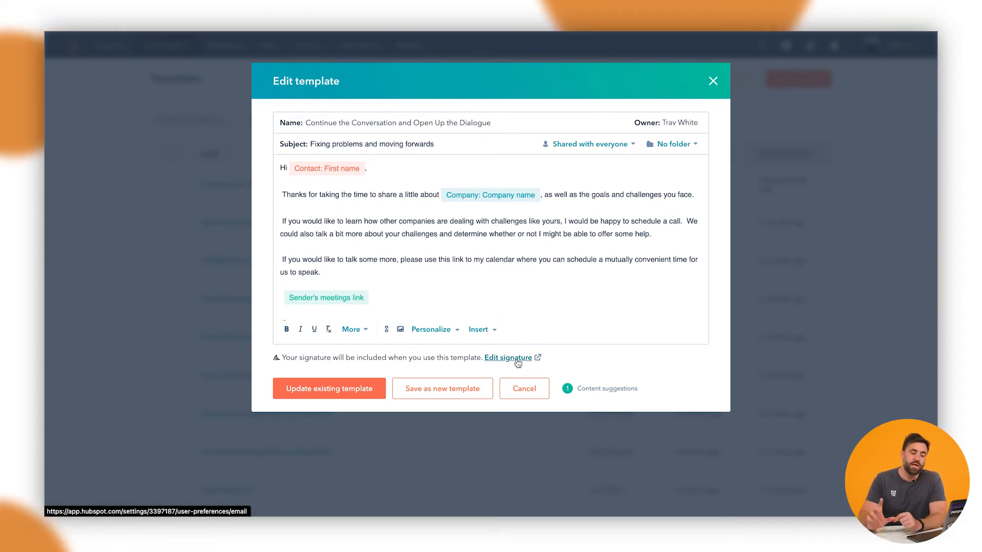
{"action": "left_click", "coordinate": [443, 331]}
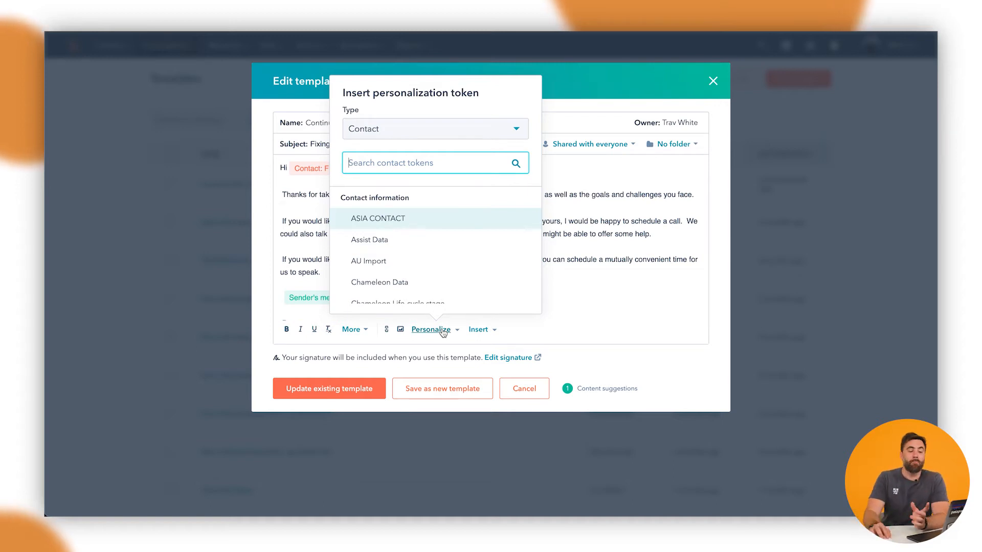
{"action": "left_click", "coordinate": [493, 309]}
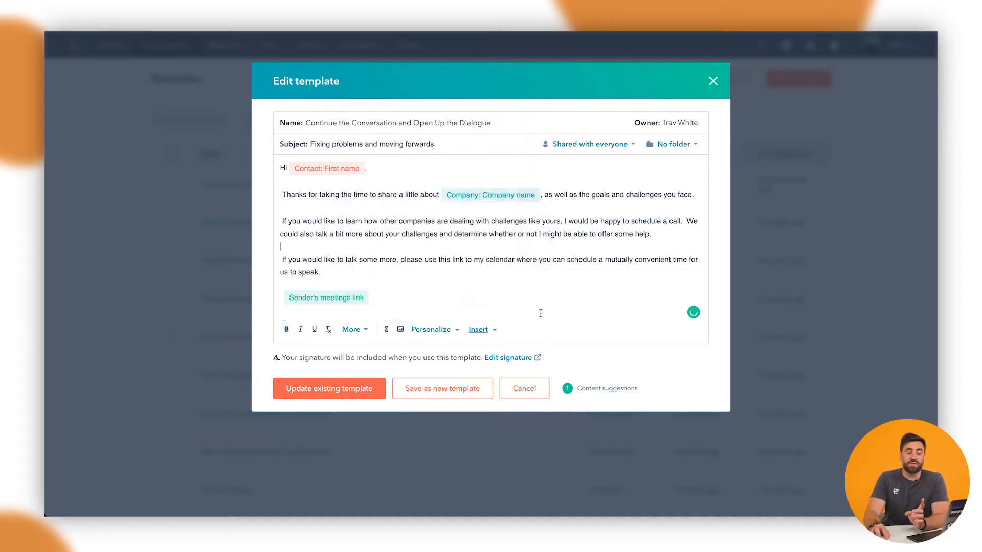
- Start inserting a meeting link in the template body and compare the options for your own link and the sender's link
{"action": "left_click", "coordinate": [477, 330]}
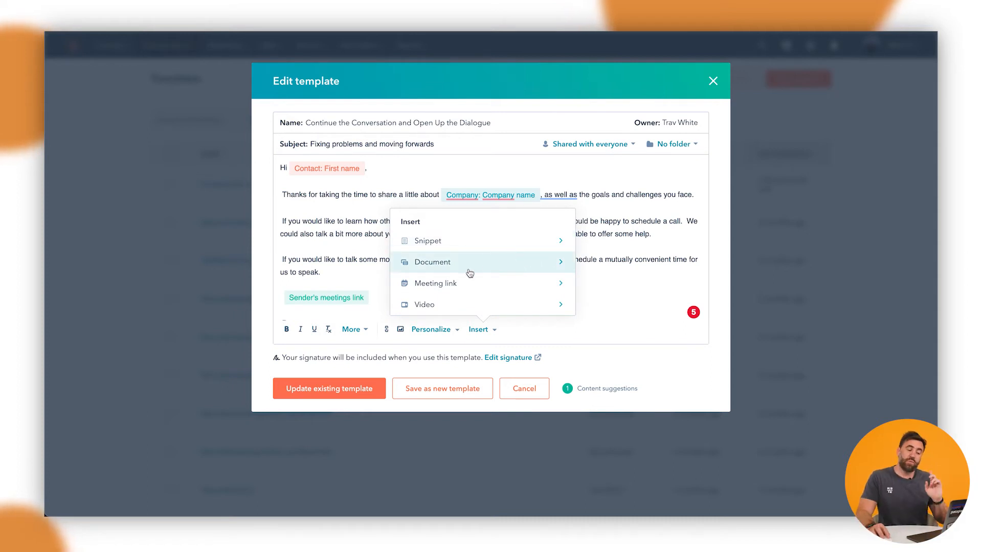
{"action": "left_click", "coordinate": [460, 283]}
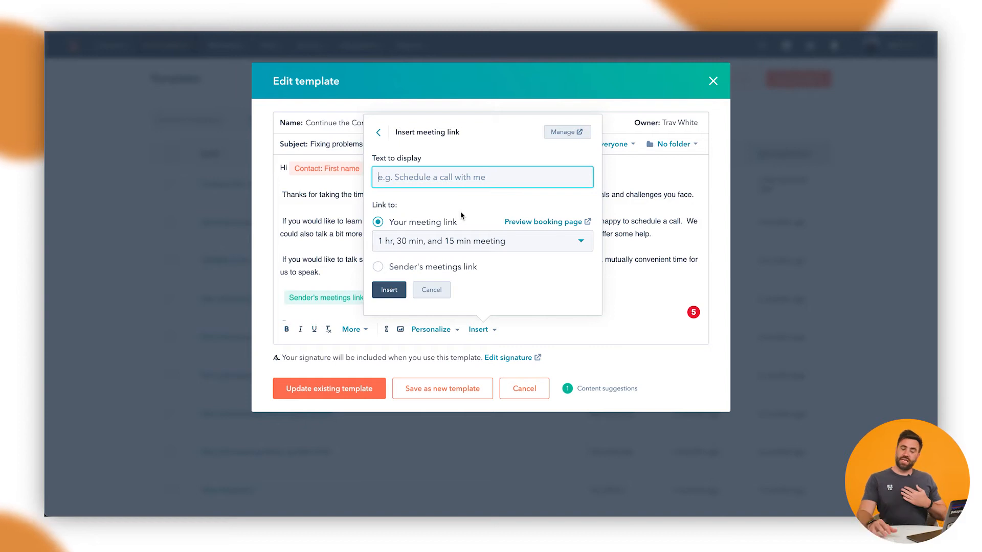
{"action": "left_click", "coordinate": [399, 267]}
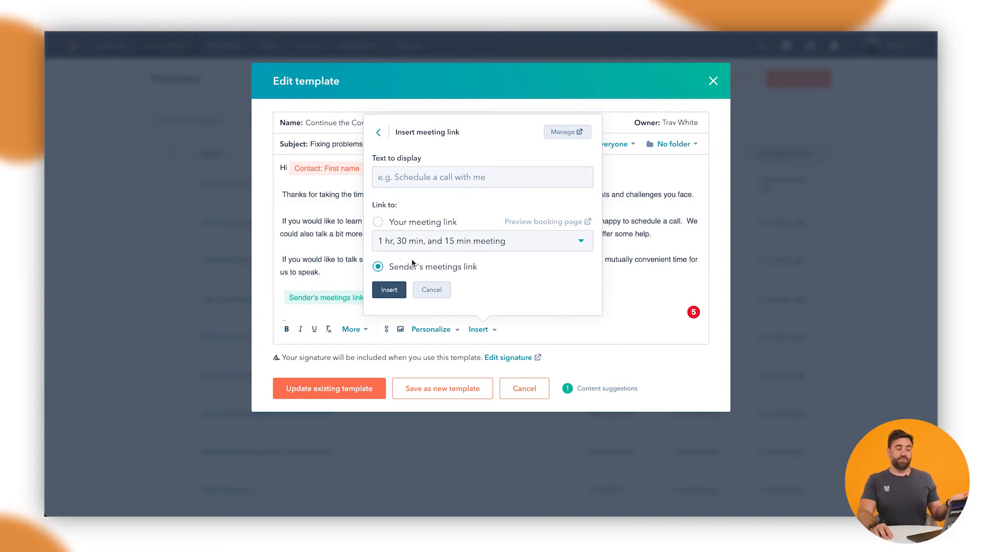
{"action": "left_click", "coordinate": [420, 222]}
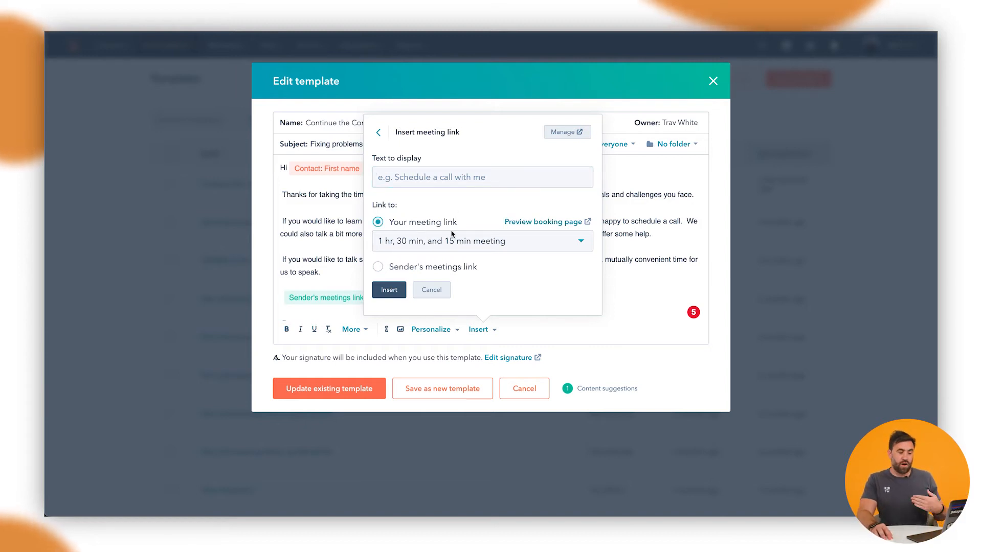
{"action": "left_click", "coordinate": [443, 241]}
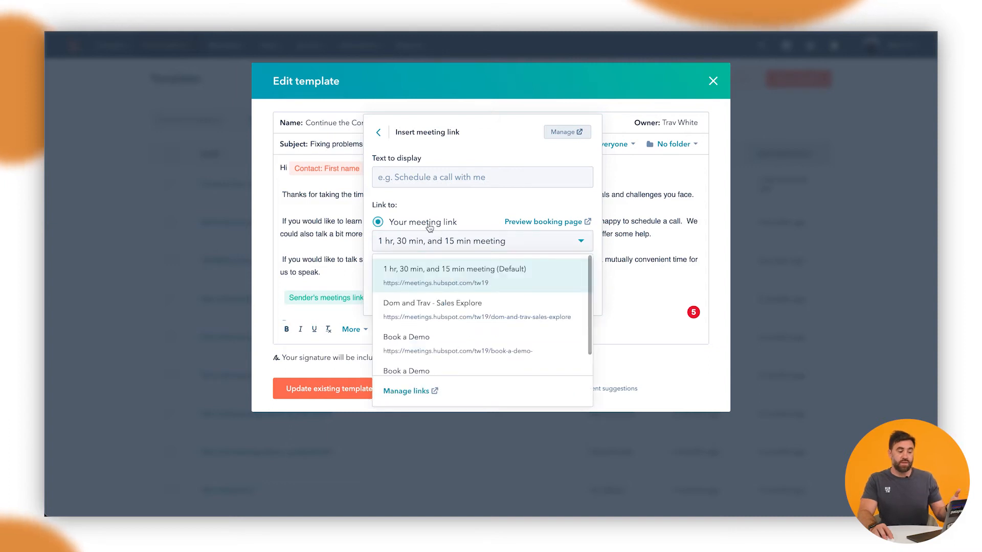
{"action": "left_click", "coordinate": [430, 227]}
{"action": "left_click", "coordinate": [420, 268]}
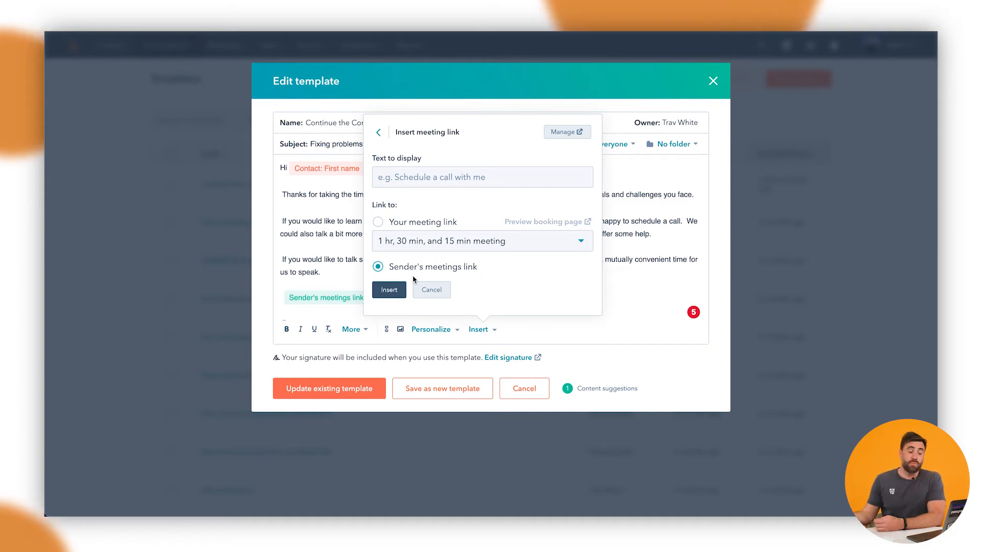
- Try your own "Book a Demo" meeting link as the link target, and leave without inserting it
{"action": "left_click", "coordinate": [414, 241]}
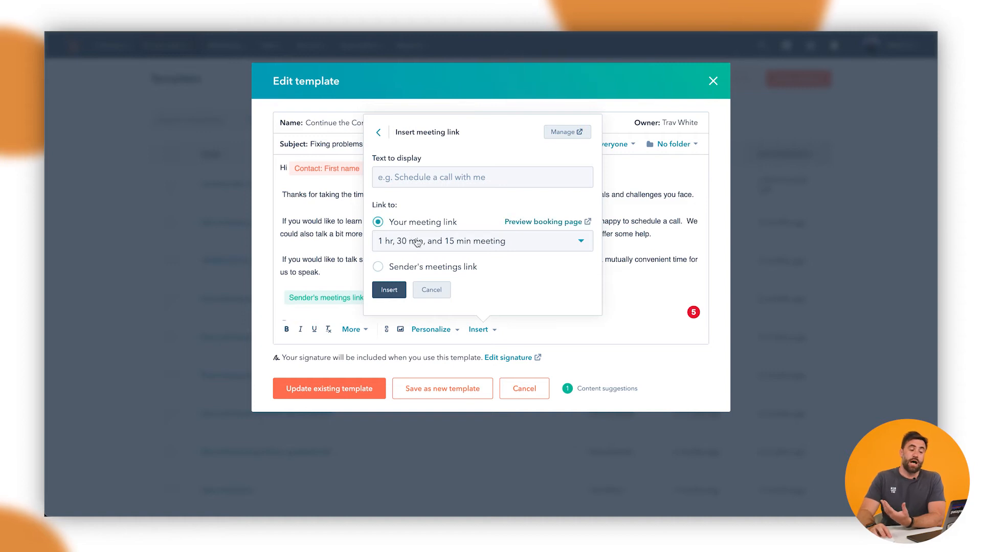
{"action": "left_click", "coordinate": [417, 241]}
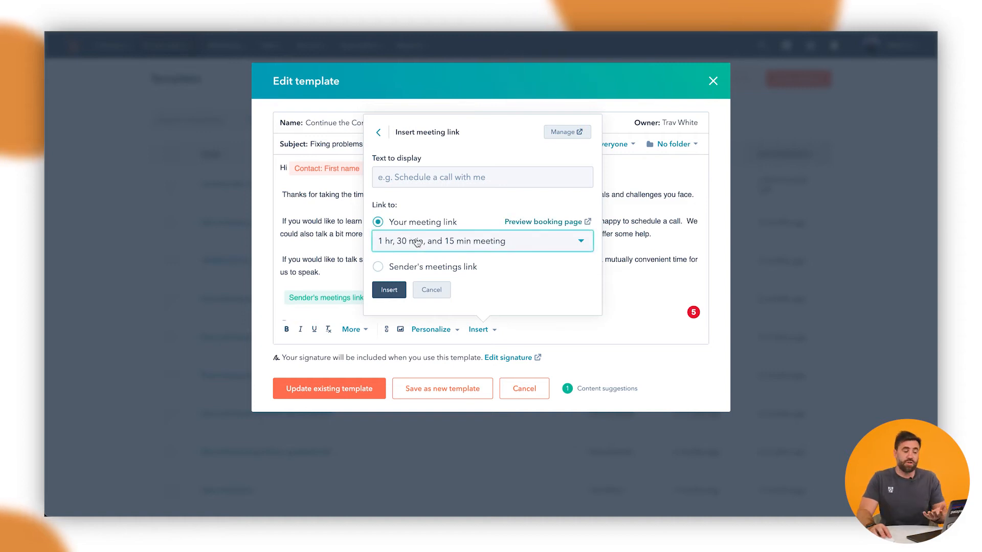
{"action": "scroll", "coordinate": [419, 317], "scroll_direction": "down", "scroll_amount": 1}
{"action": "left_click", "coordinate": [417, 329]}
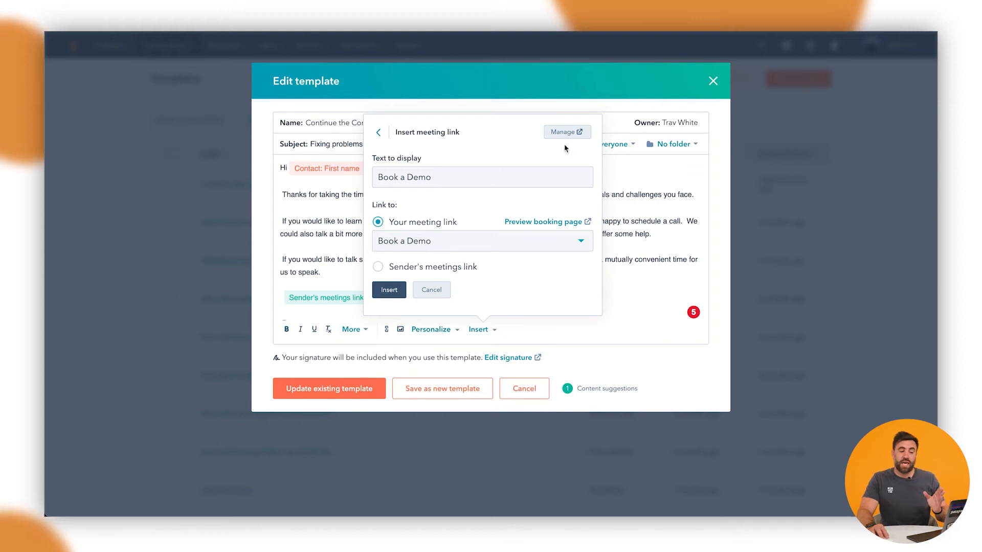
{"action": "left_click", "coordinate": [420, 248]}
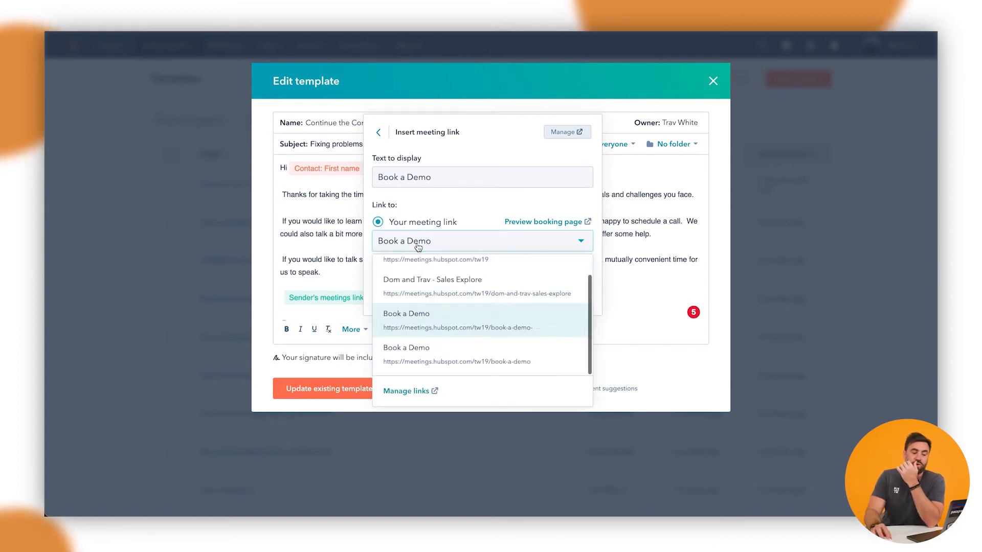
{"action": "left_click", "coordinate": [443, 220]}
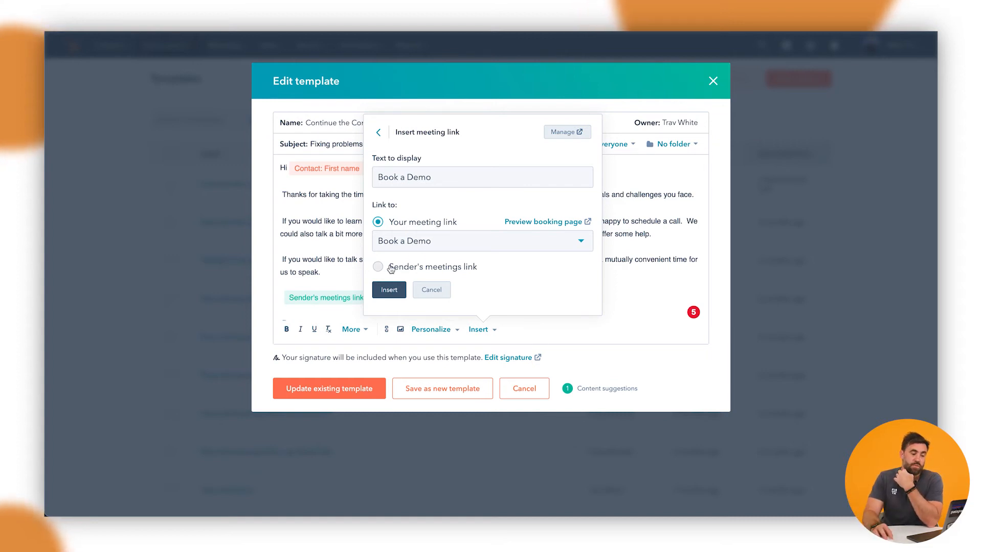
{"action": "left_click", "coordinate": [379, 132]}
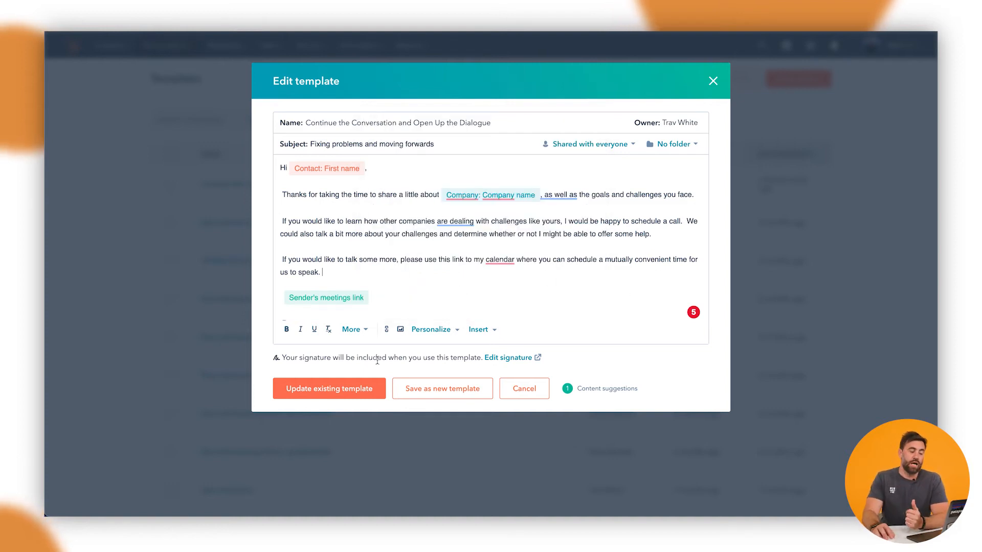
- Save the edited template by updating the existing one
{"action": "left_click", "coordinate": [340, 391]}
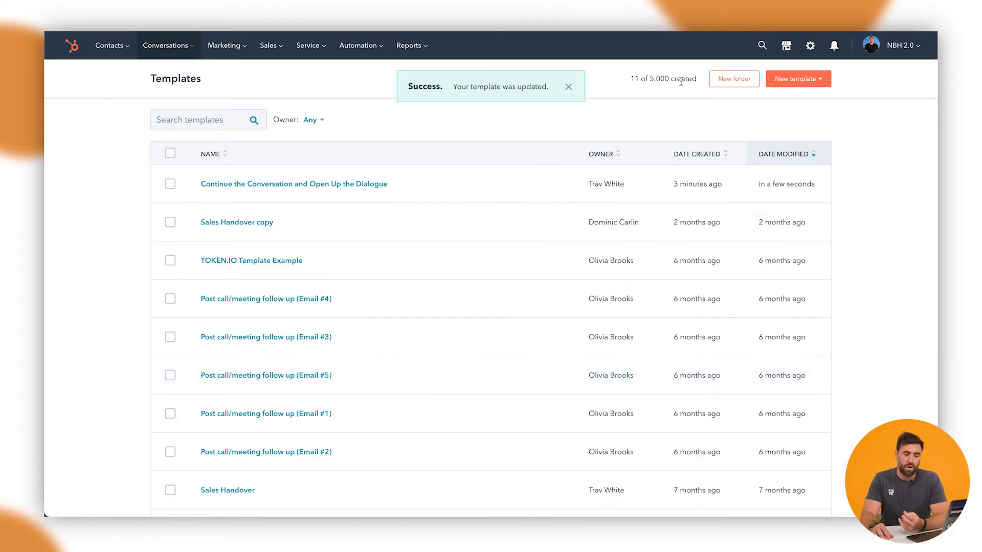
- Start a new template from scratch named "Name" with "fdsfdsf" as its body text
{"action": "left_click", "coordinate": [790, 82]}
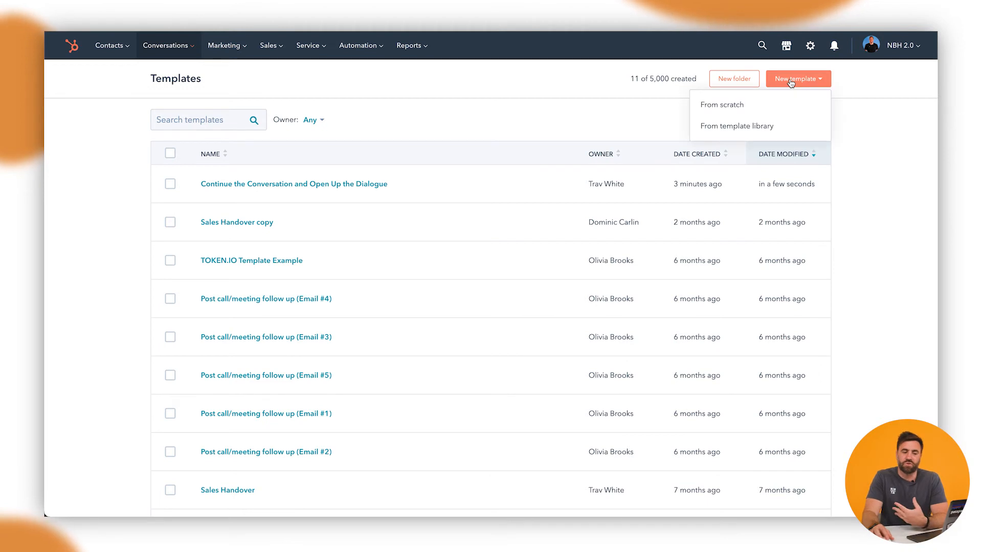
{"action": "left_click", "coordinate": [758, 104]}
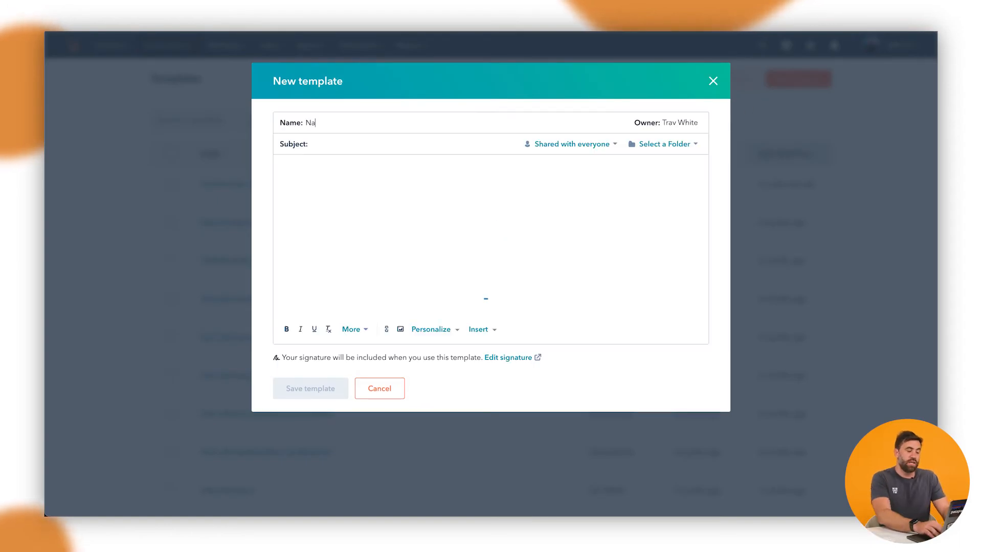
{"action": "left_click", "coordinate": [379, 212]}
{"action": "type", "text": "fdsfdsf"}
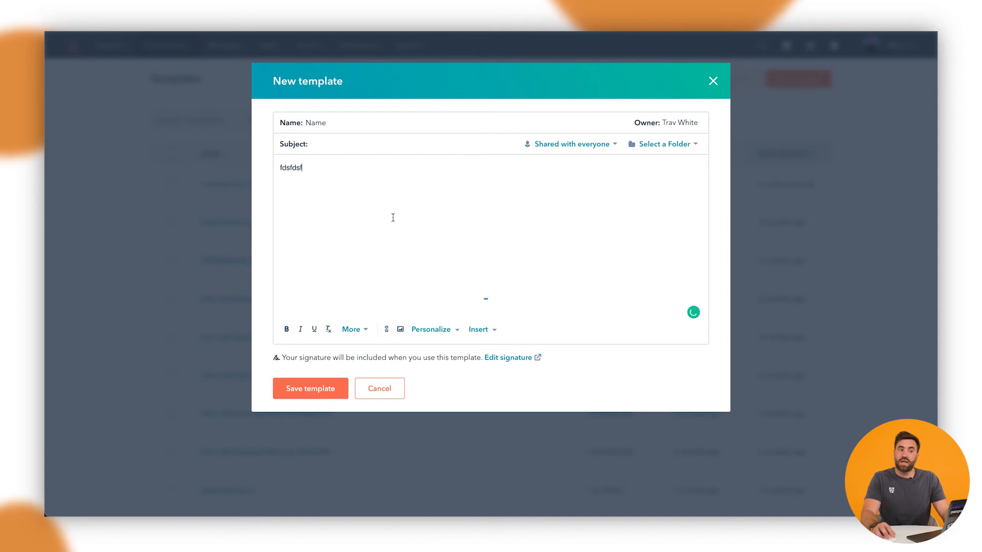
- Check the new template's personalization token and insert options, and close the template without saving it
{"action": "left_click", "coordinate": [430, 330]}
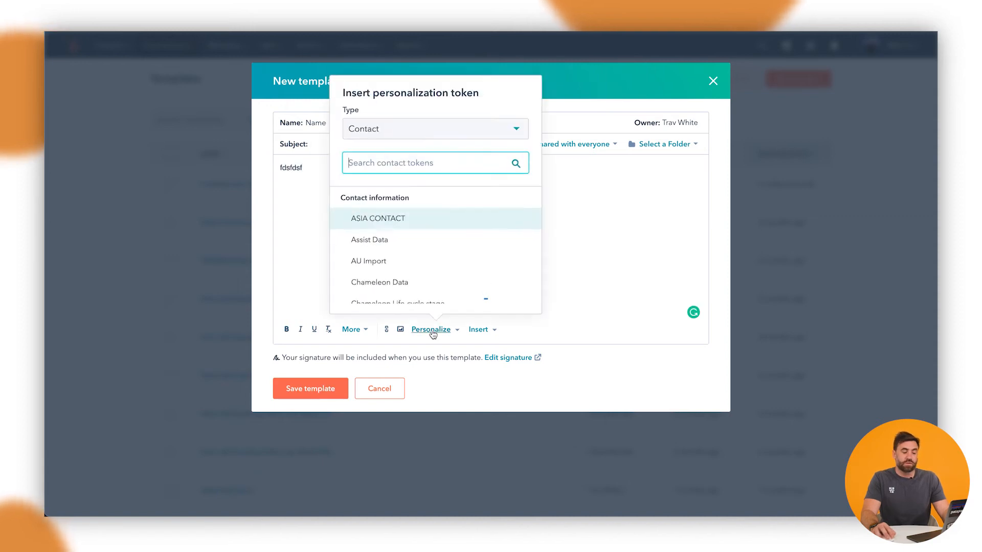
{"action": "left_click", "coordinate": [479, 329]}
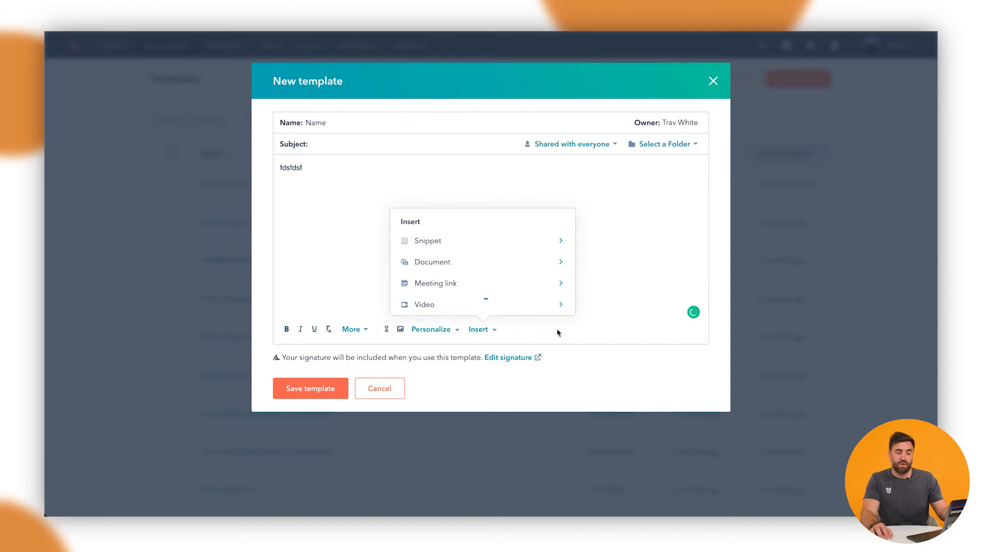
{"action": "left_click", "coordinate": [609, 274]}
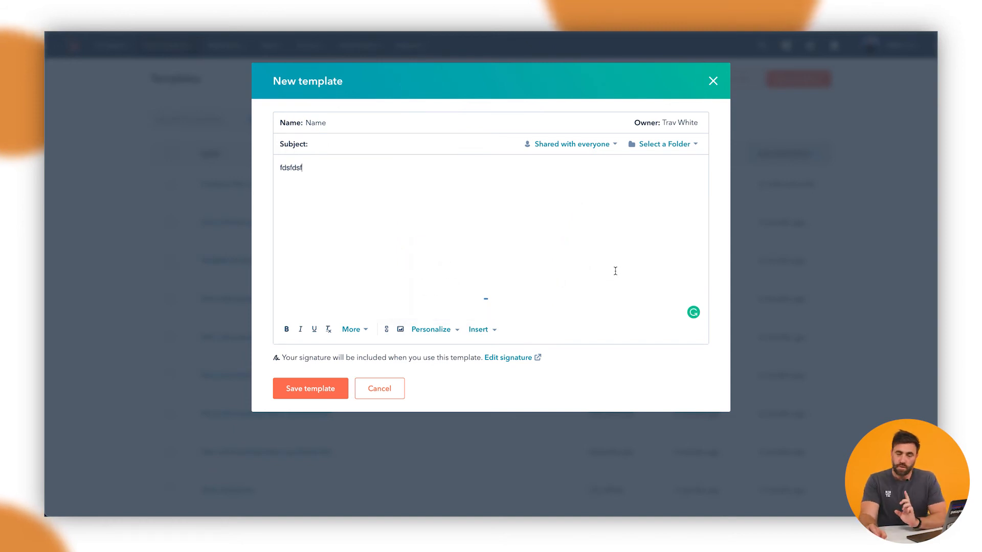
{"action": "left_click", "coordinate": [712, 80]}
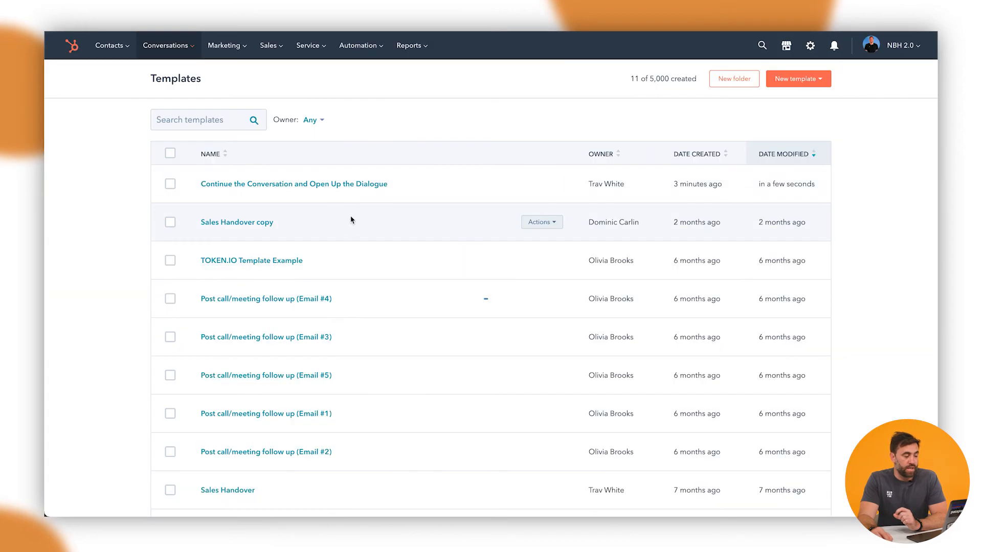
- Open the "Continue the Conversation and Open Up the Dialogue" template and examine the available token types and the Sender personalization tokens
{"action": "left_click", "coordinate": [369, 185]}
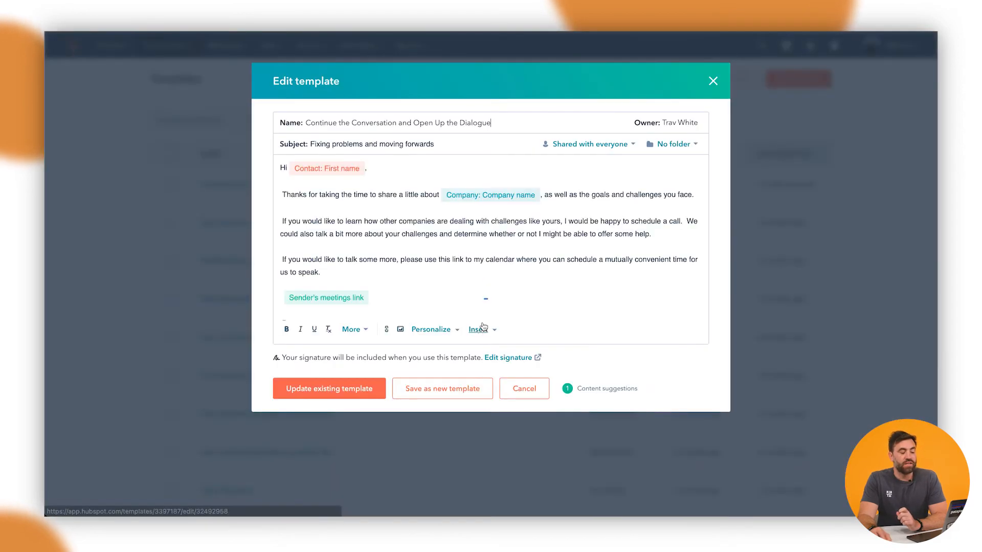
{"action": "left_click", "coordinate": [431, 330]}
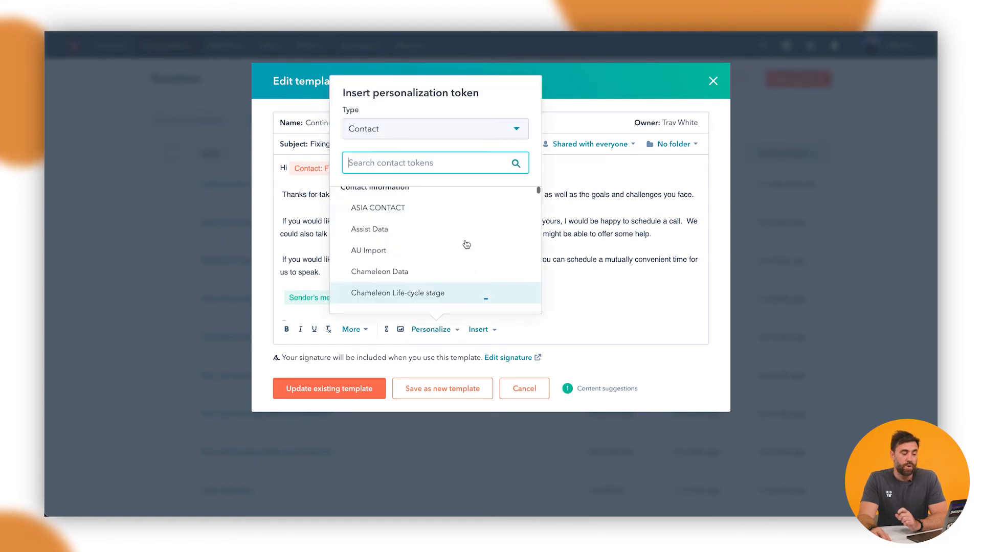
{"action": "left_click", "coordinate": [442, 134]}
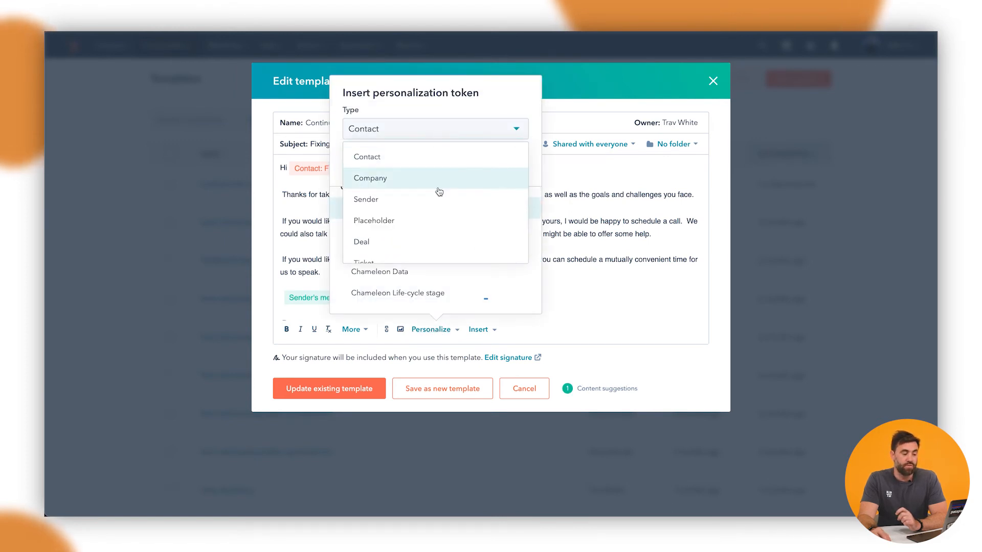
{"action": "scroll", "coordinate": [405, 198], "scroll_direction": "down", "scroll_amount": 1}
{"action": "scroll", "coordinate": [405, 197], "scroll_direction": "up", "scroll_amount": 1}
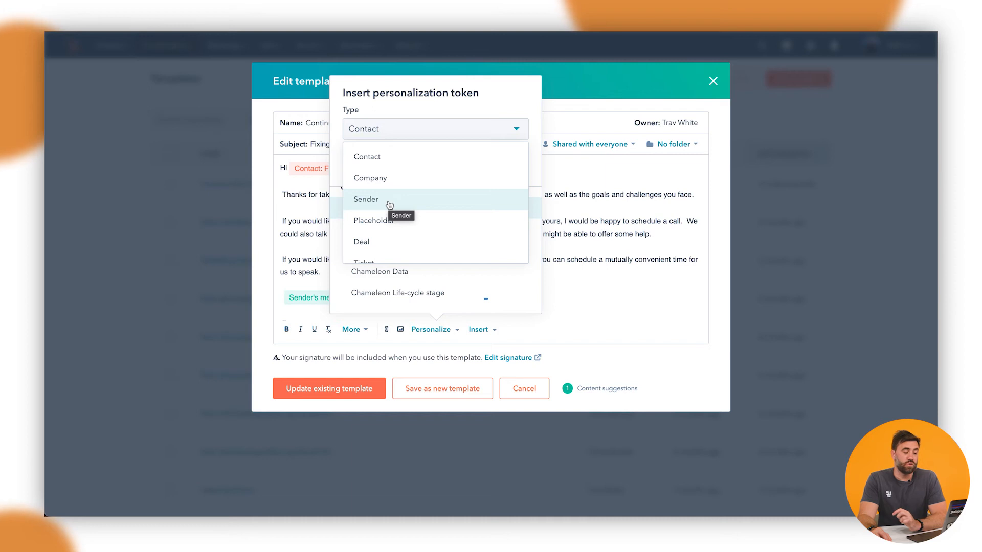
{"action": "left_click", "coordinate": [389, 205]}
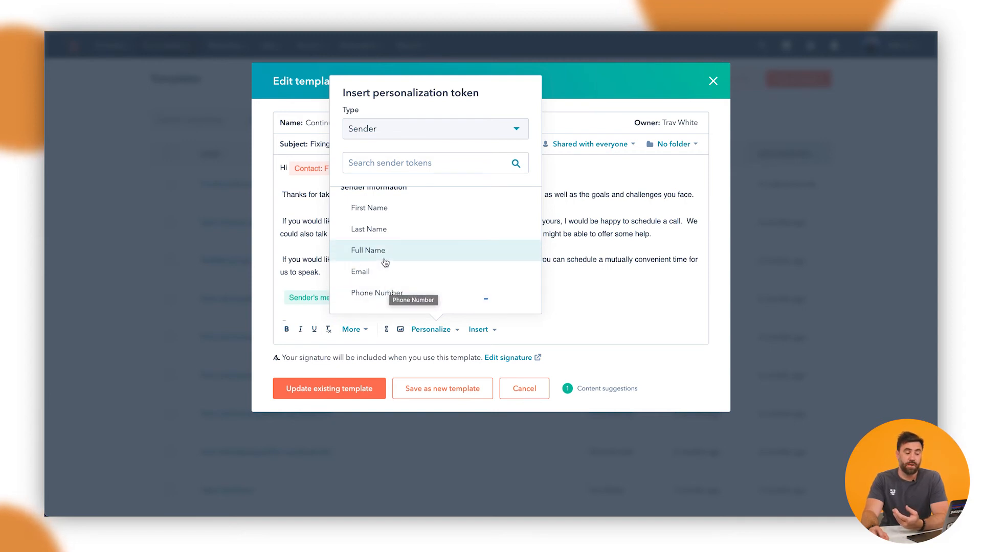
{"action": "scroll", "coordinate": [385, 263], "scroll_direction": "up", "scroll_amount": 1}
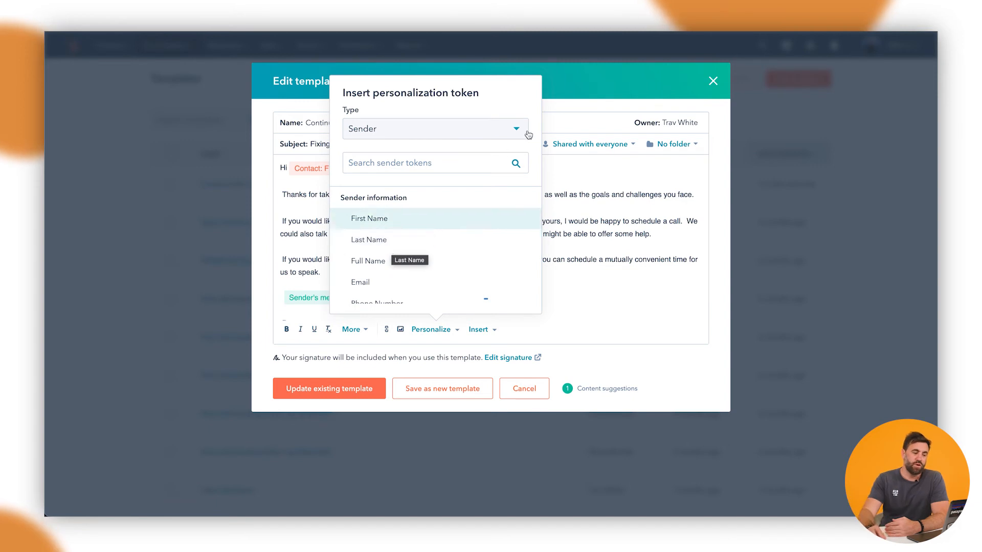
- Browse the Deal and Ticket personalization tokens available for the template
{"action": "left_click", "coordinate": [497, 130]}
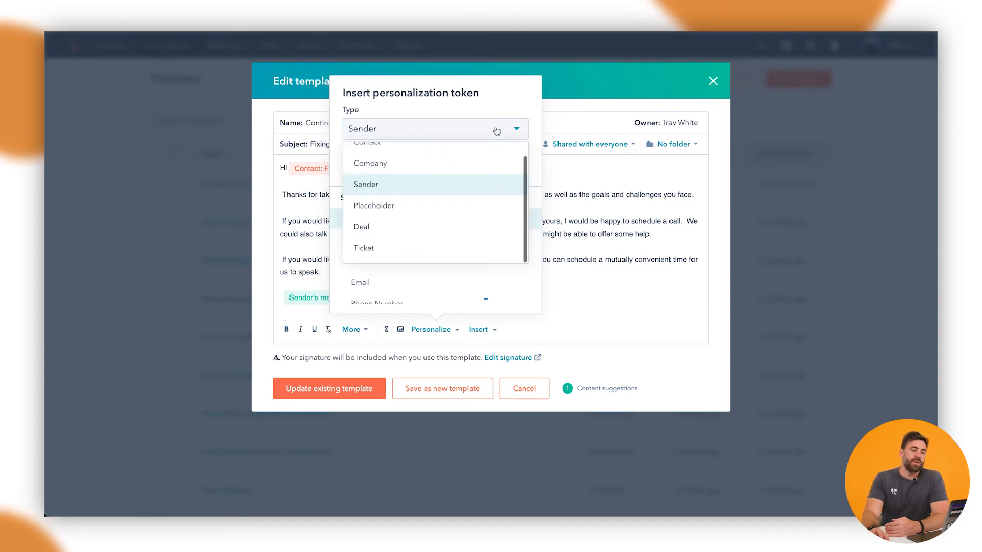
{"action": "left_click", "coordinate": [413, 226]}
{"action": "scroll", "coordinate": [417, 240], "scroll_direction": "down", "scroll_amount": 1}
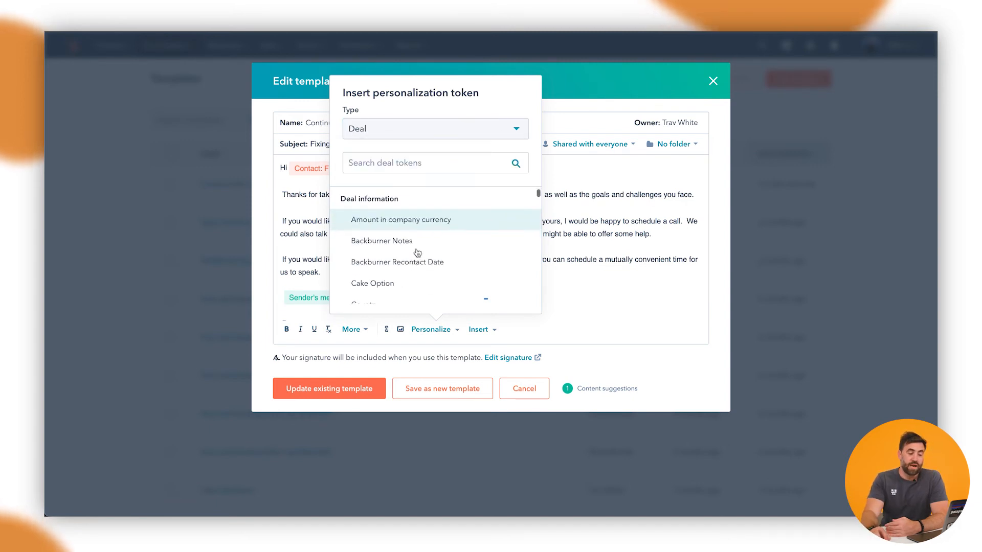
{"action": "left_click", "coordinate": [421, 136]}
{"action": "left_click", "coordinate": [388, 248]}
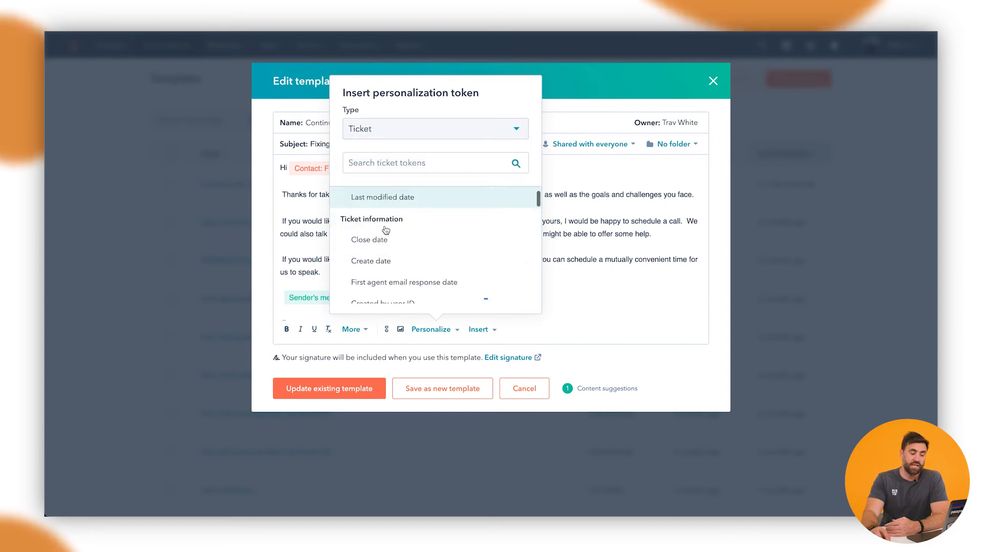
- Examine the Placeholder personalization token option without inserting a token
{"action": "left_click", "coordinate": [401, 131]}
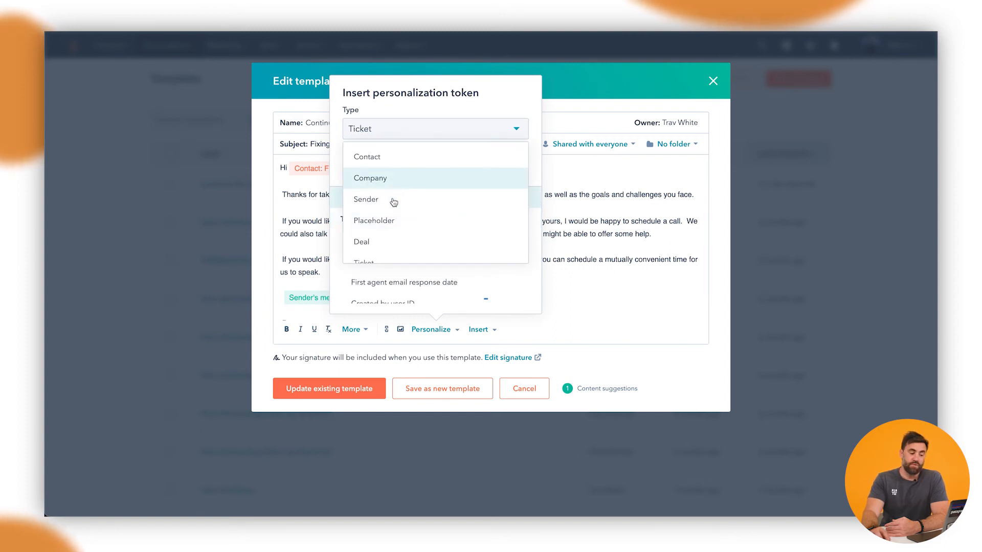
{"action": "left_click", "coordinate": [389, 221]}
{"action": "left_click", "coordinate": [378, 128]}
{"action": "left_click", "coordinate": [383, 130]}
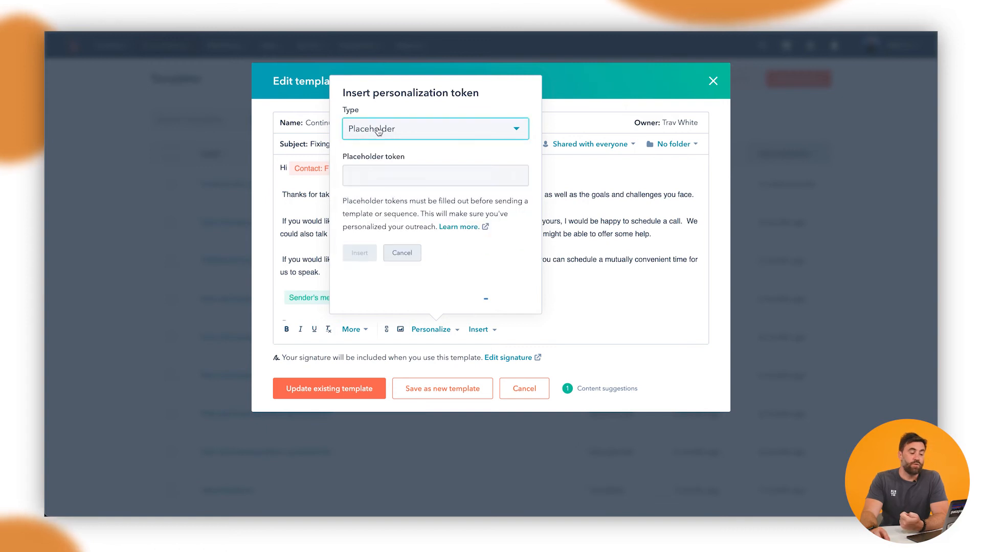
{"action": "left_click", "coordinate": [387, 130]}
{"action": "left_click", "coordinate": [385, 205]}
{"action": "left_click", "coordinate": [386, 177]}
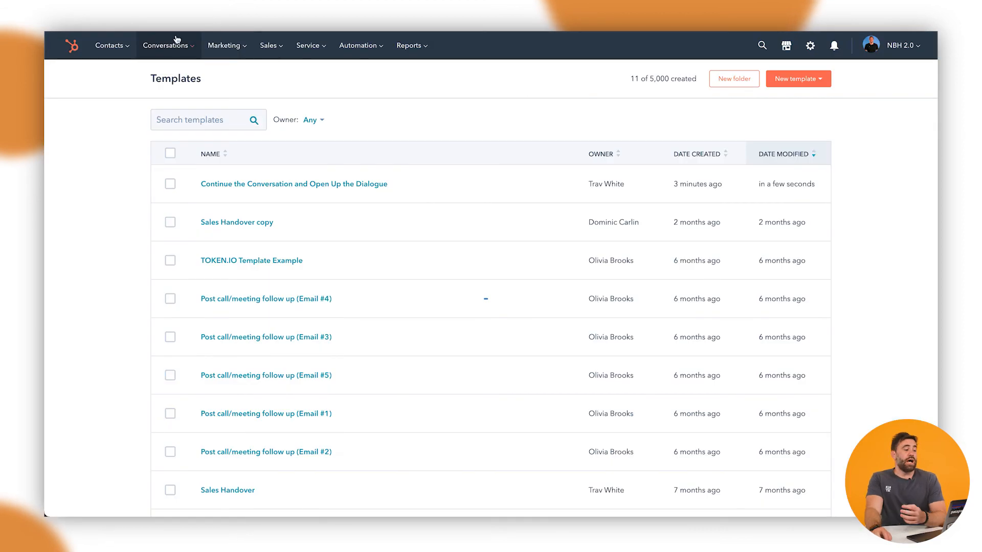
- Open the first contact's record from the contacts list and start a new email to that contact
{"action": "left_click", "coordinate": [123, 51]}
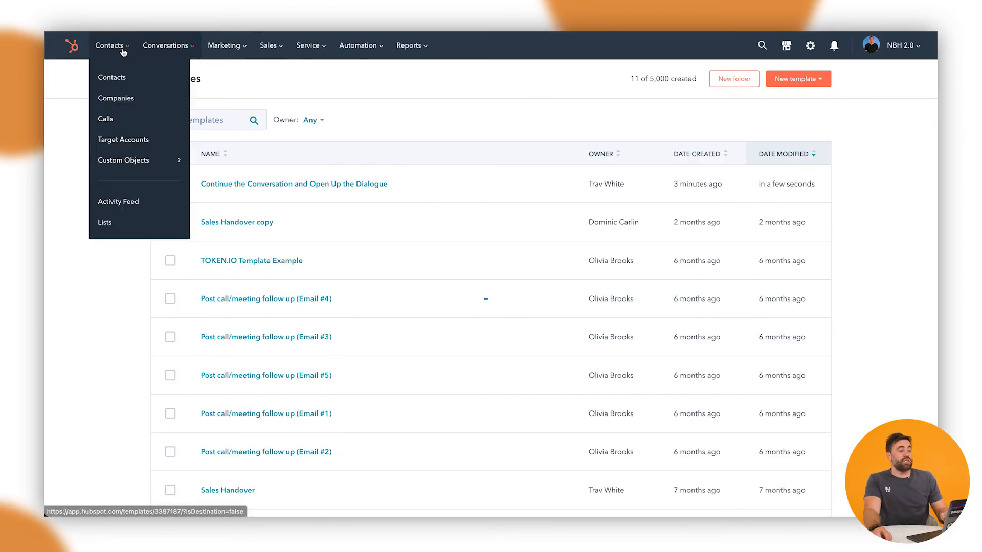
{"action": "left_click", "coordinate": [121, 80]}
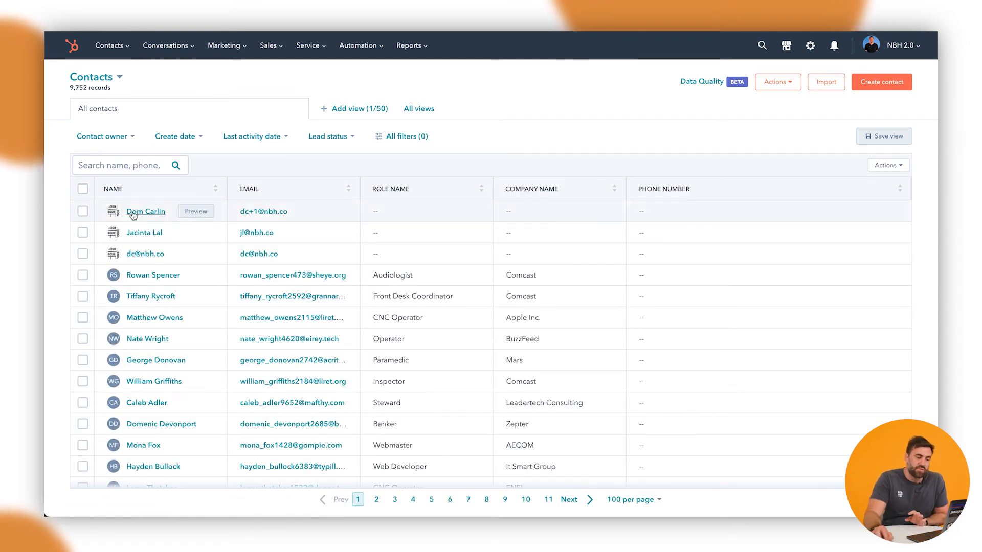
{"action": "left_click", "coordinate": [135, 214]}
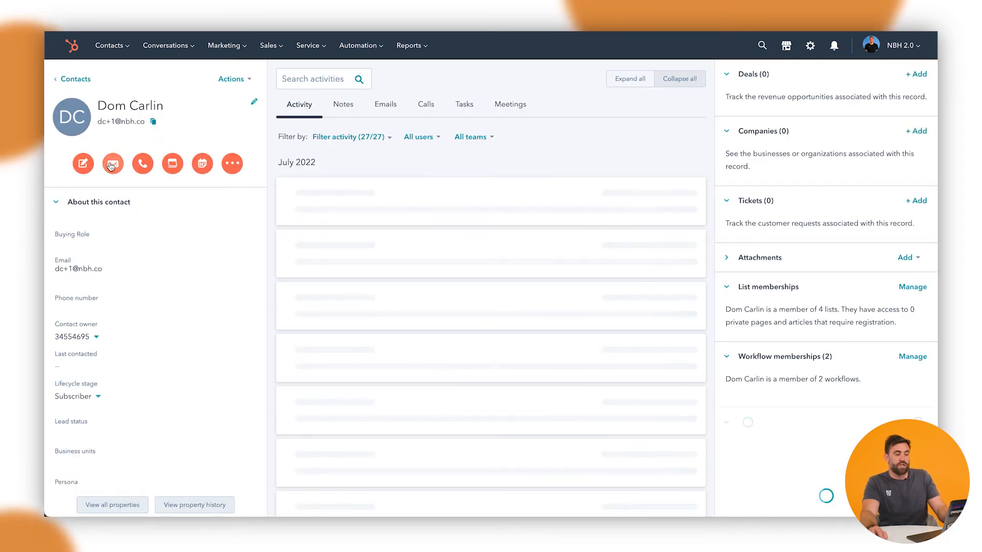
{"action": "left_click", "coordinate": [112, 164]}
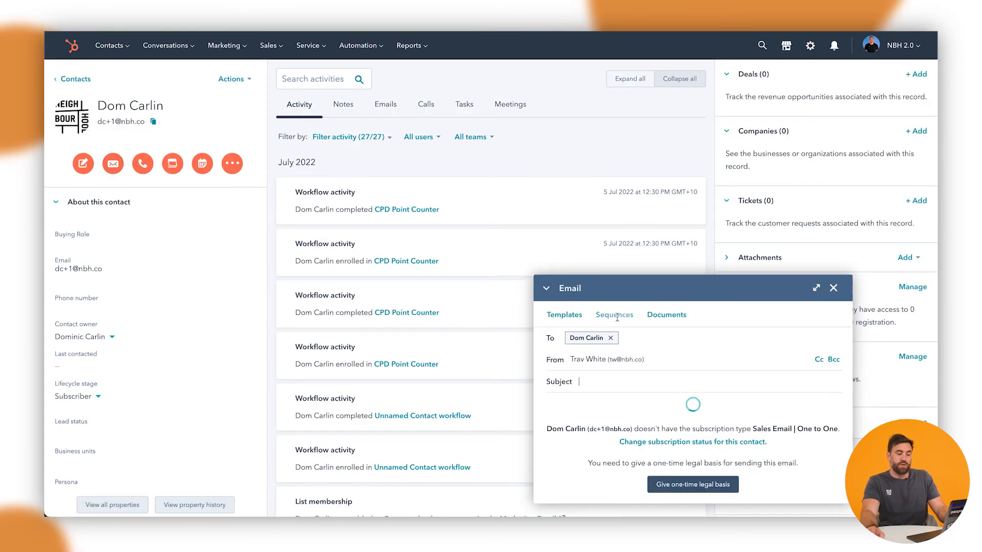
- Give a one-time legal basis of "Legitimate interest - prospect/lead" for the email, with the explanation "Research"
{"action": "left_click", "coordinate": [673, 483]}
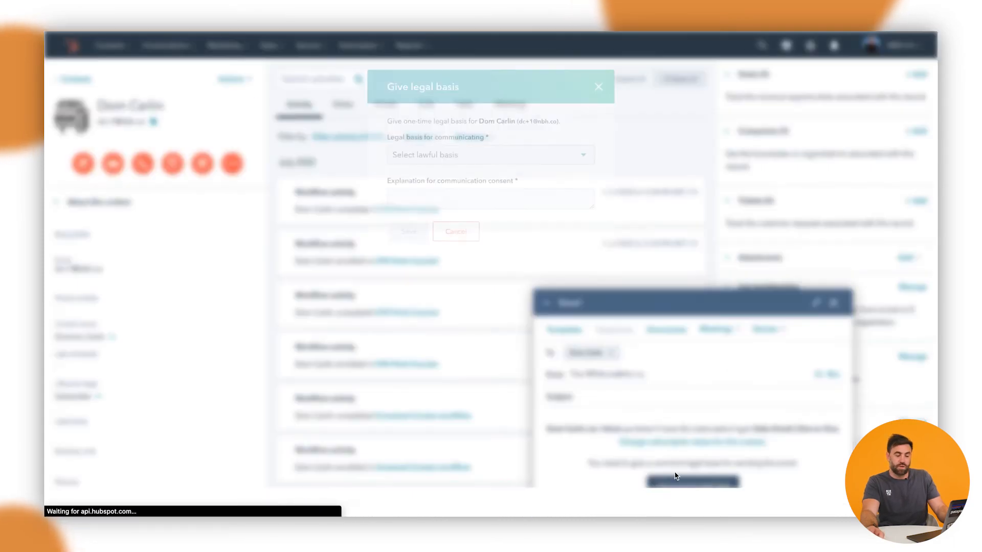
{"action": "left_click", "coordinate": [455, 163]}
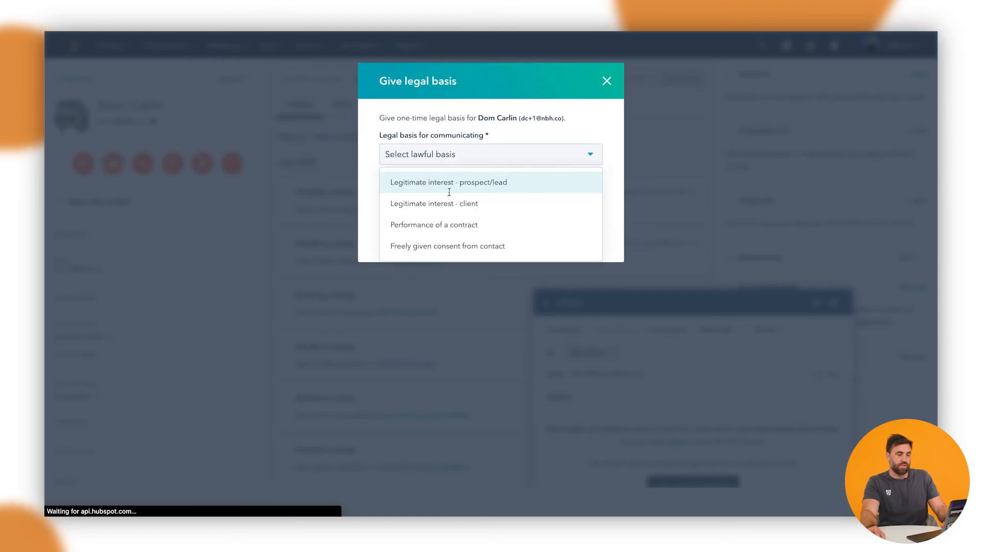
{"action": "left_click", "coordinate": [452, 182]}
{"action": "left_click", "coordinate": [447, 201]}
{"action": "type", "text": "Research"}
{"action": "left_click", "coordinate": [412, 235]}
- Insert the "Continue the Conversation and Open Up the Dialogue" template into the email and review its filled-in tokens, meeting link and sign-off
{"action": "left_click", "coordinate": [567, 255]}
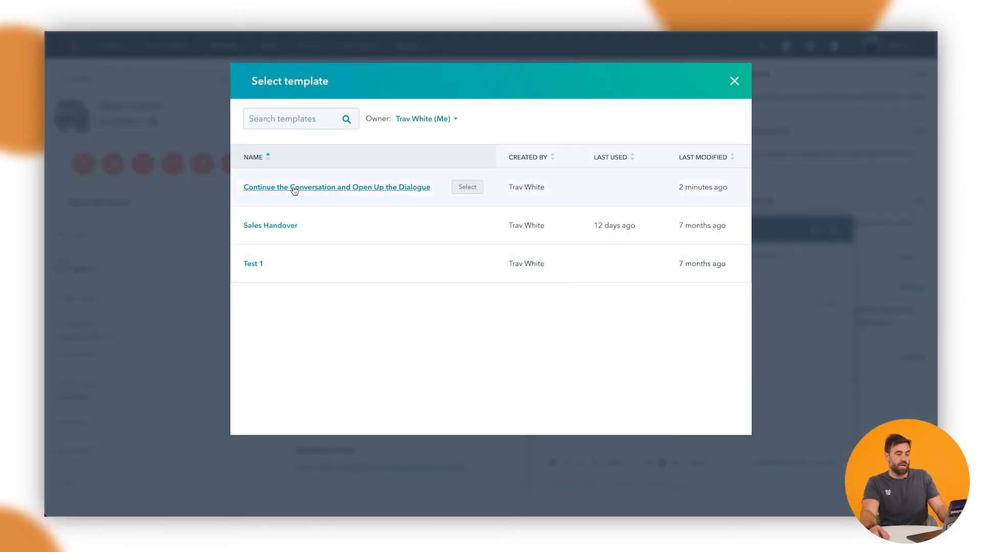
{"action": "left_click", "coordinate": [468, 193]}
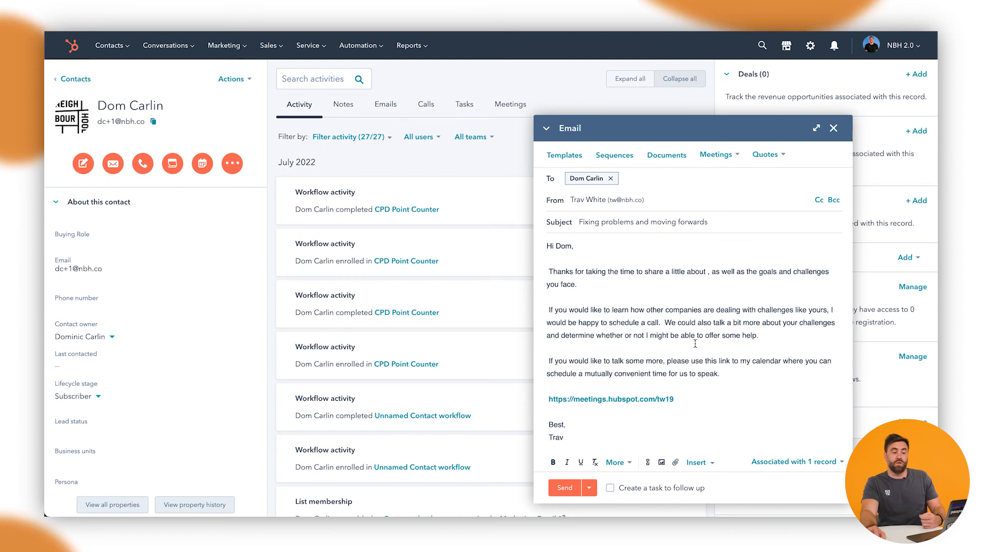
{"action": "scroll", "coordinate": [688, 343], "scroll_direction": "down", "scroll_amount": 3}
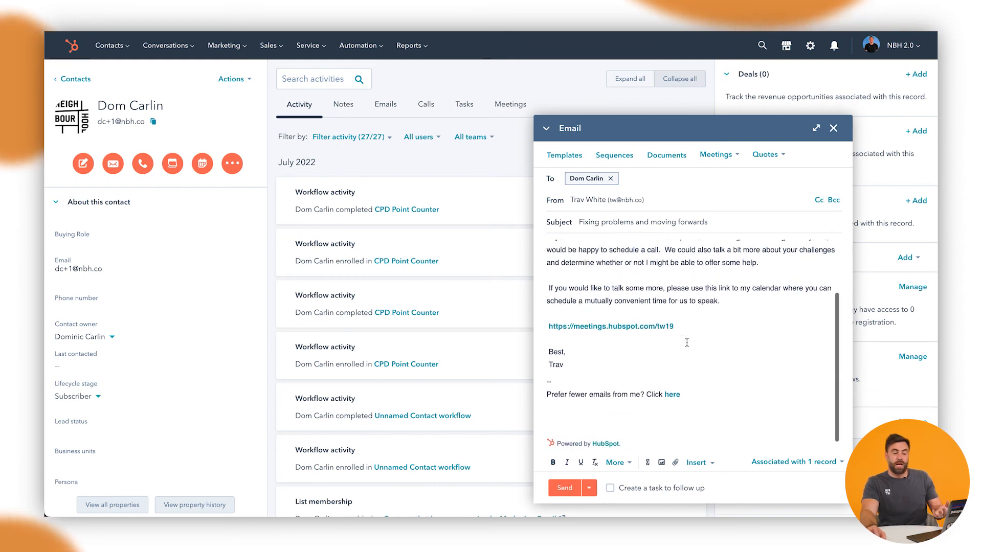
{"action": "scroll", "coordinate": [687, 343], "scroll_direction": "up", "scroll_amount": 3}
{"action": "left_click_drag", "start_coordinate": [574, 438], "coordinate": [547, 438]}
{"action": "scroll", "coordinate": [591, 402], "scroll_direction": "down", "scroll_amount": 2}
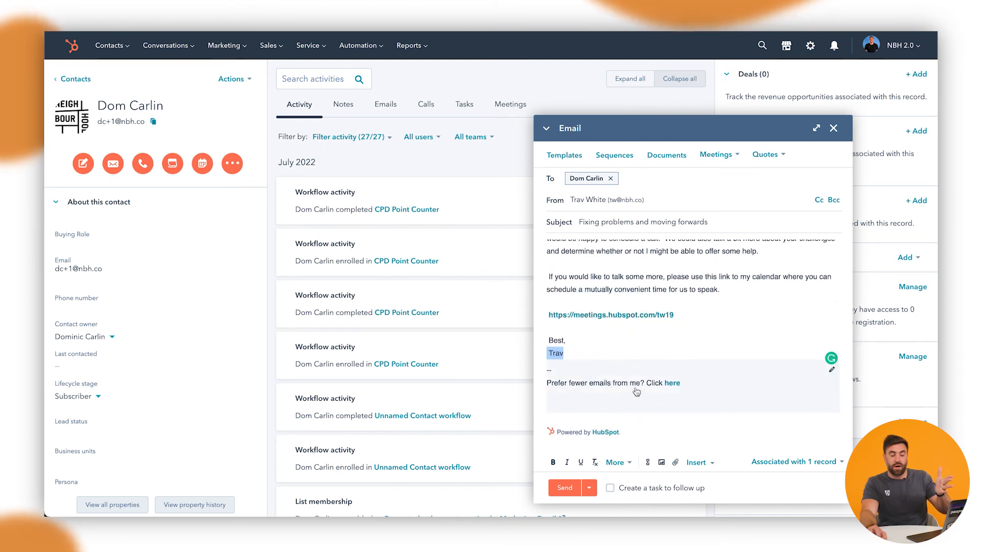
{"action": "mouse_move", "coordinate": [666, 405]}
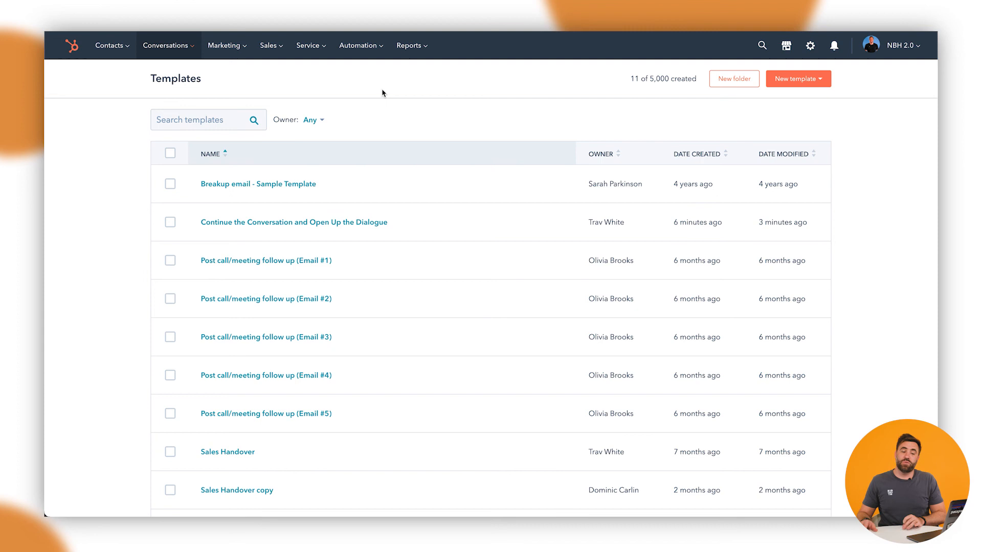
- Check how many templates the account has created against its limit, and view the owner filter options on the Templates page
{"action": "left_click_drag", "start_coordinate": [630, 82], "coordinate": [674, 82]}
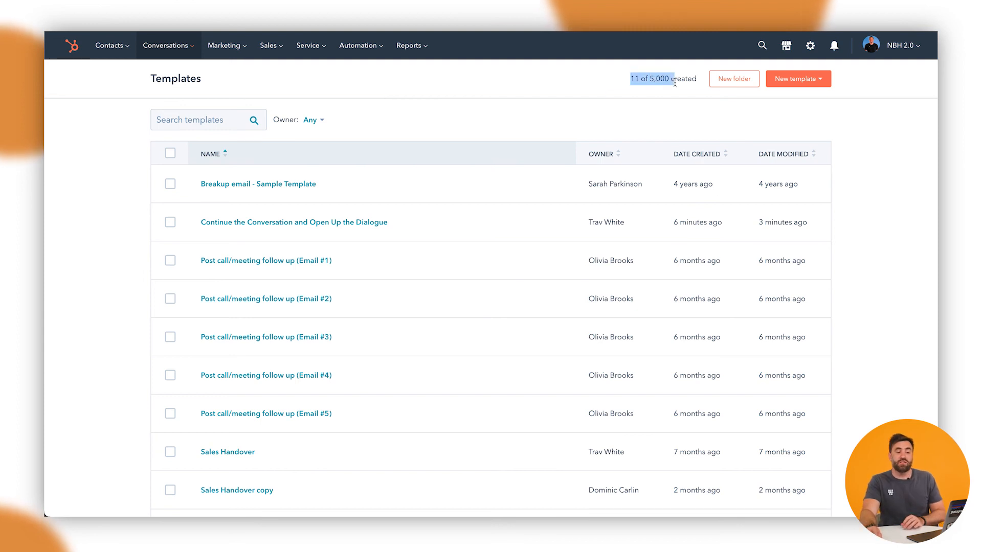
{"action": "left_click", "coordinate": [674, 82]}
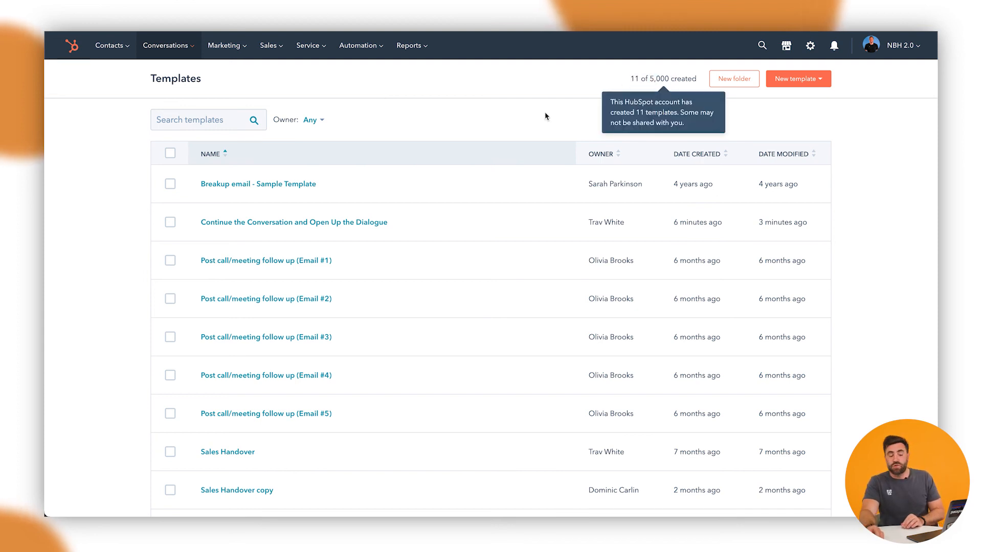
{"action": "left_click", "coordinate": [317, 124]}
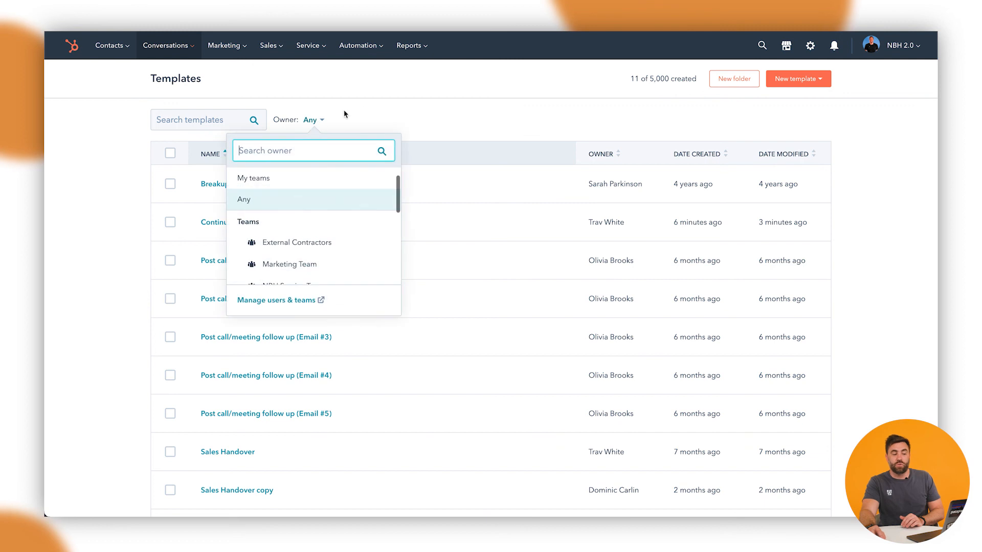
{"action": "left_click", "coordinate": [393, 109]}
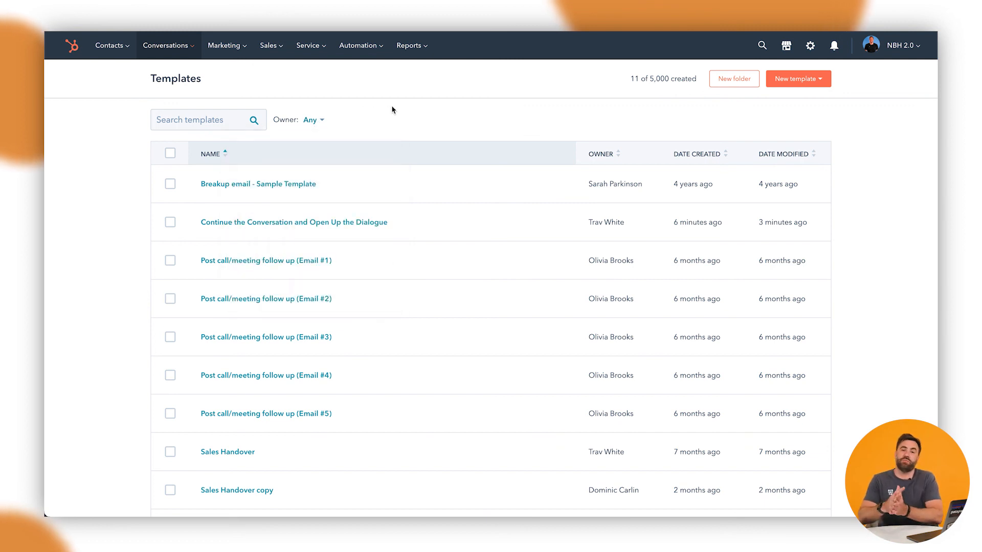